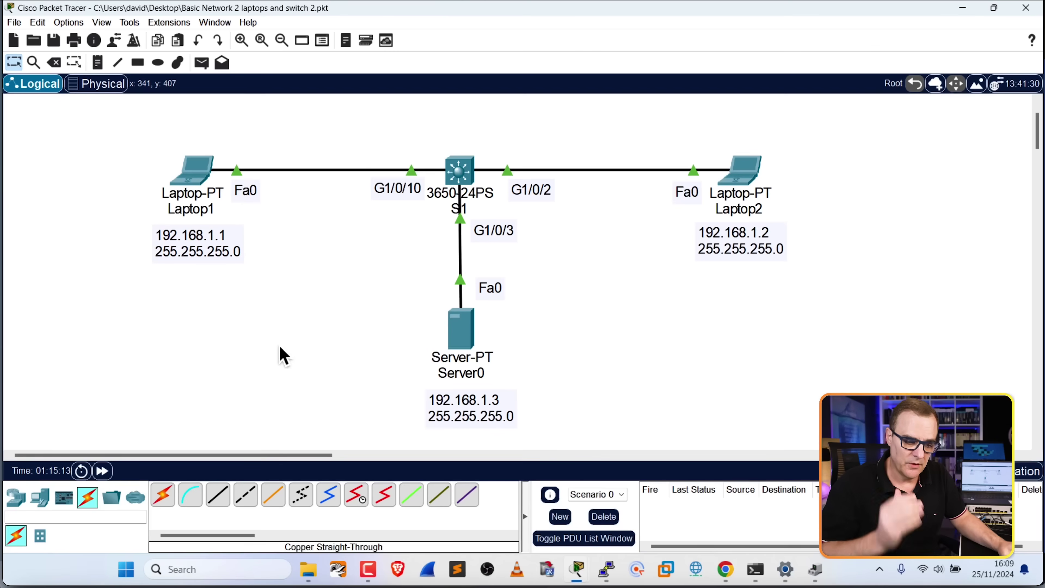
Run ipconfig /all on Laptop1 showing MAC 0001.1111.1111, then view Laptop2's FastEthernet0 settings.
{"action": "left_click", "coordinate": [216, 190]}
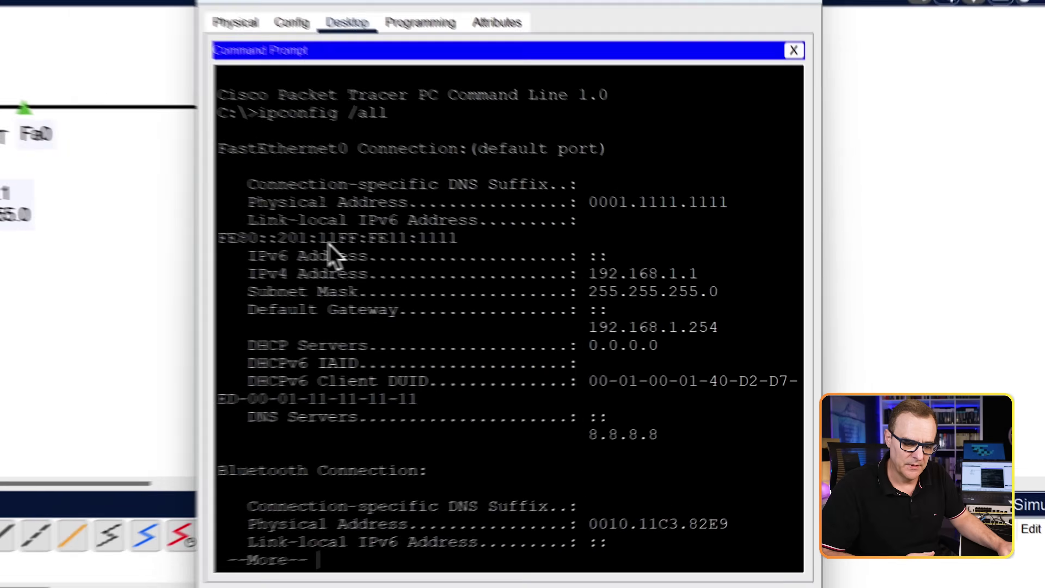
{"action": "type", "text": "ipconf"}
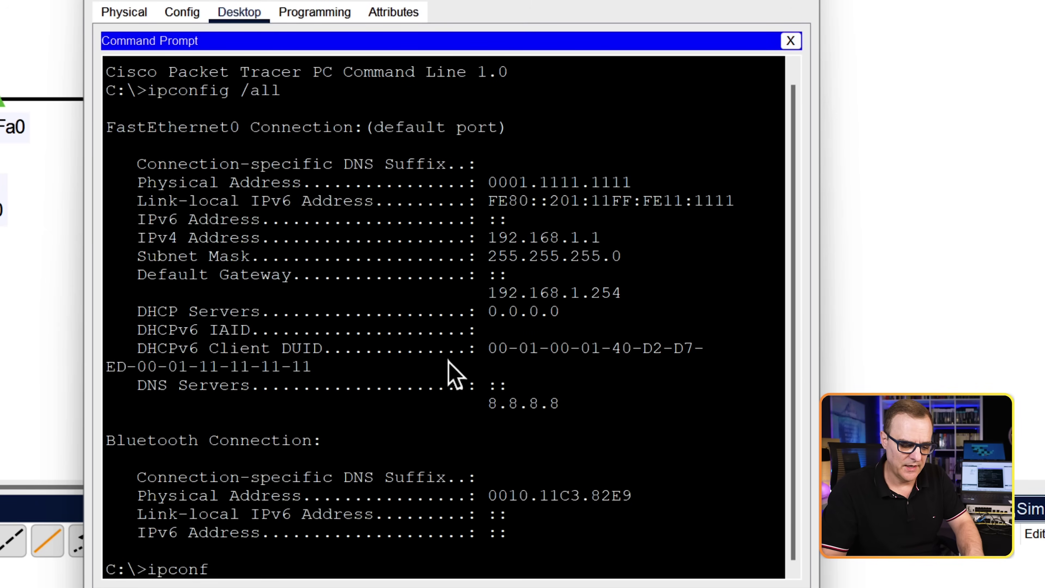
{"action": "key", "text": "Return"}
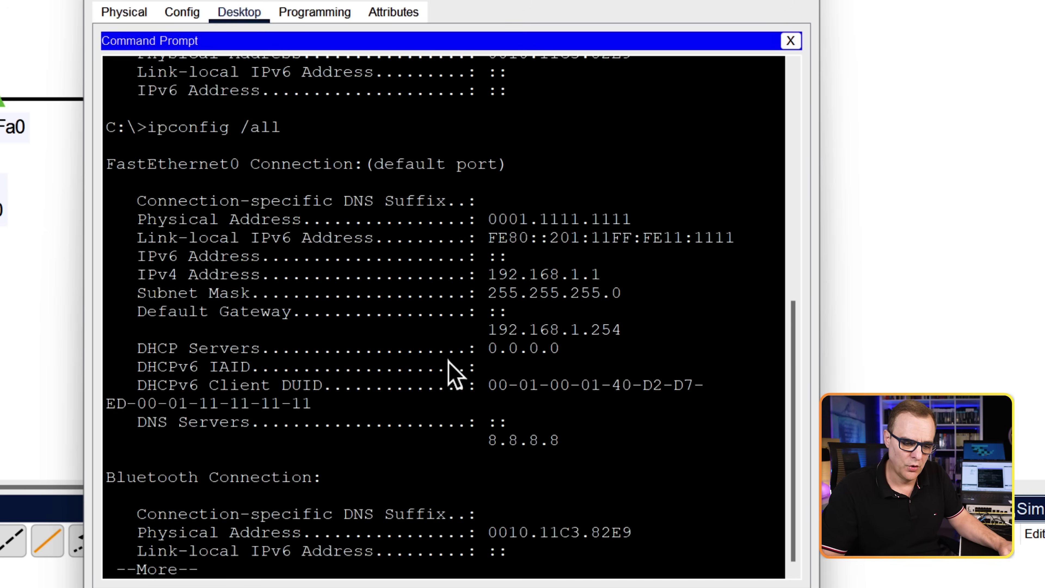
{"action": "left_click_drag", "start_coordinate": [632, 219], "coordinate": [125, 218]}
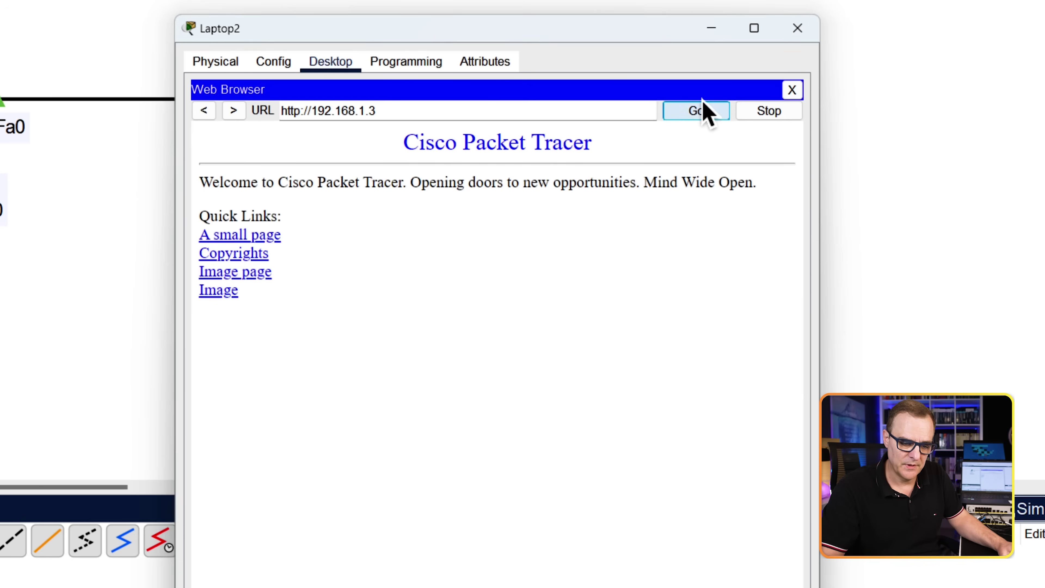
{"action": "left_click", "coordinate": [263, 62]}
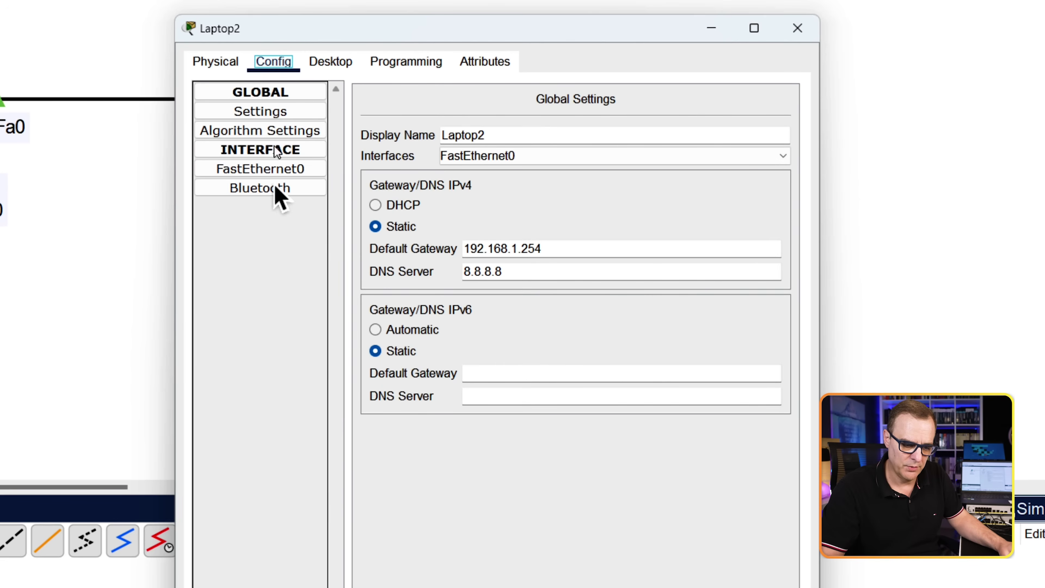
{"action": "left_click", "coordinate": [272, 168]}
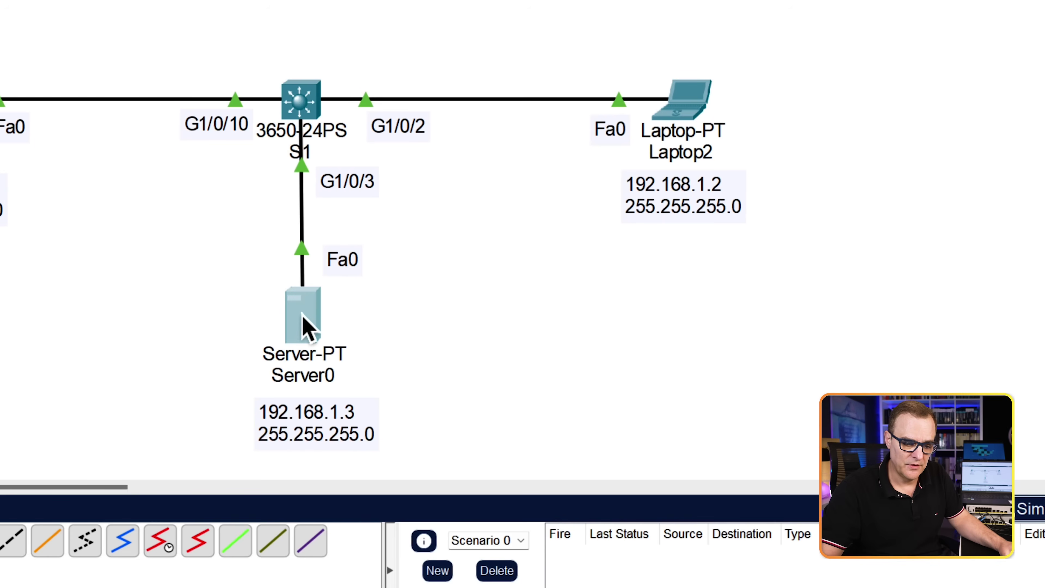
Read Server0's FastEthernet0 MAC 0003.3333.3333 and IP 192.168.1.3, then close its window.
{"action": "left_click", "coordinate": [306, 327]}
{"action": "left_click", "coordinate": [282, 17]}
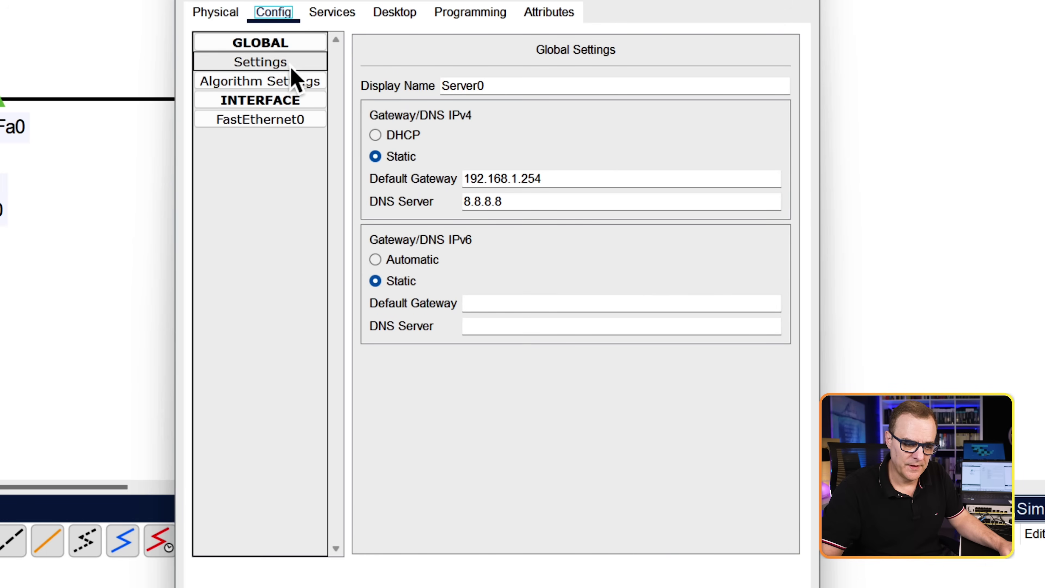
{"action": "left_click", "coordinate": [284, 120]}
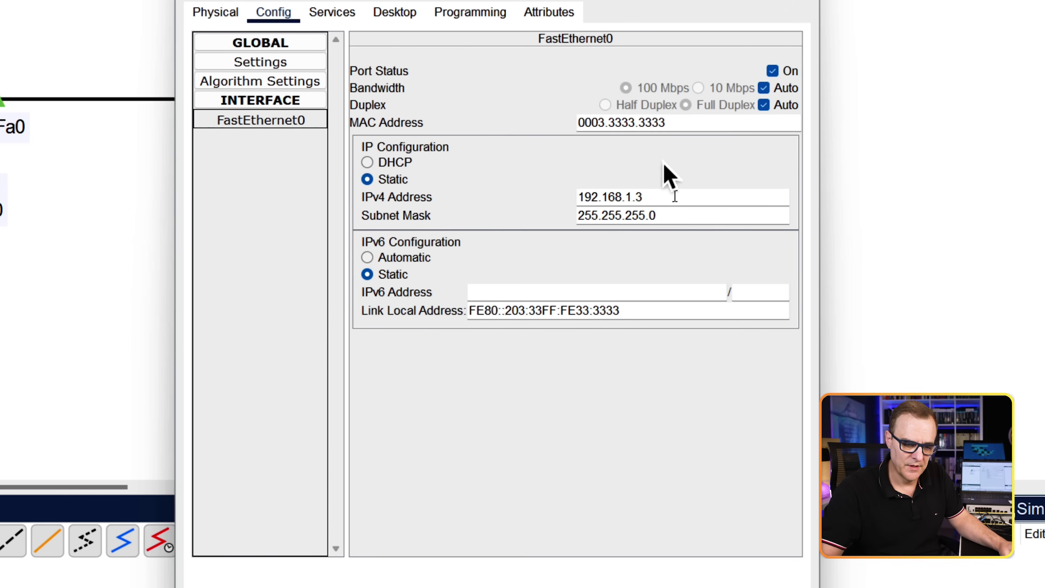
{"action": "left_click", "coordinate": [93, 352]}
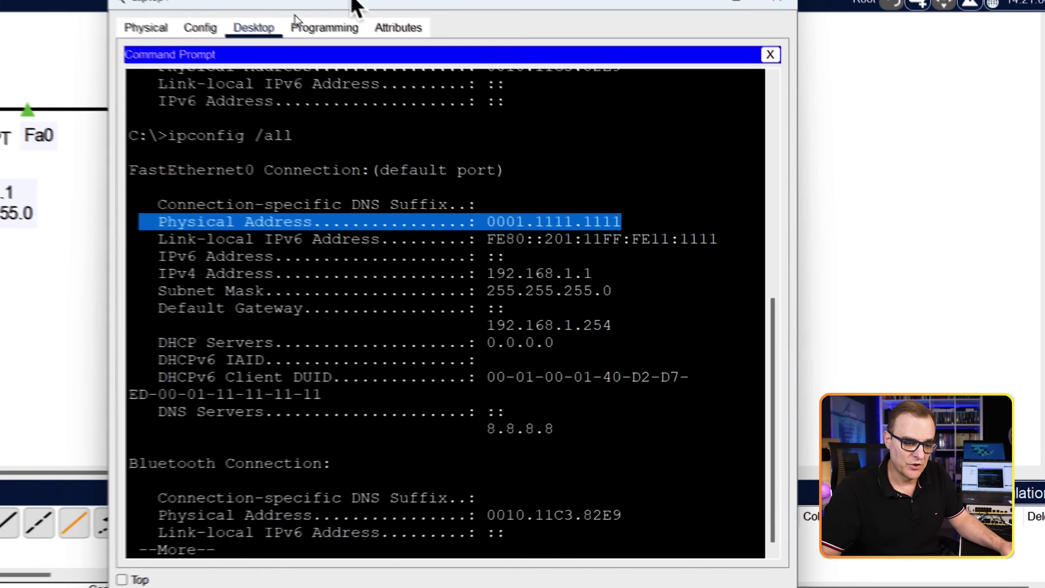
Run arp -a on Laptop1 to show 192.168.1.3 mapped to 0003.3333.3333.
{"action": "key", "text": "space"}
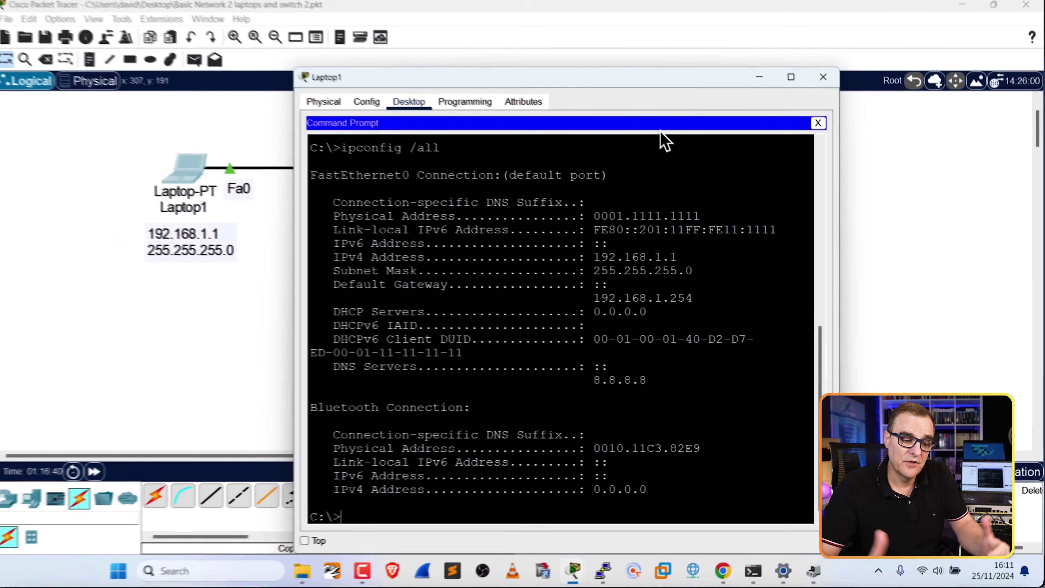
{"action": "left_click", "coordinate": [824, 80]}
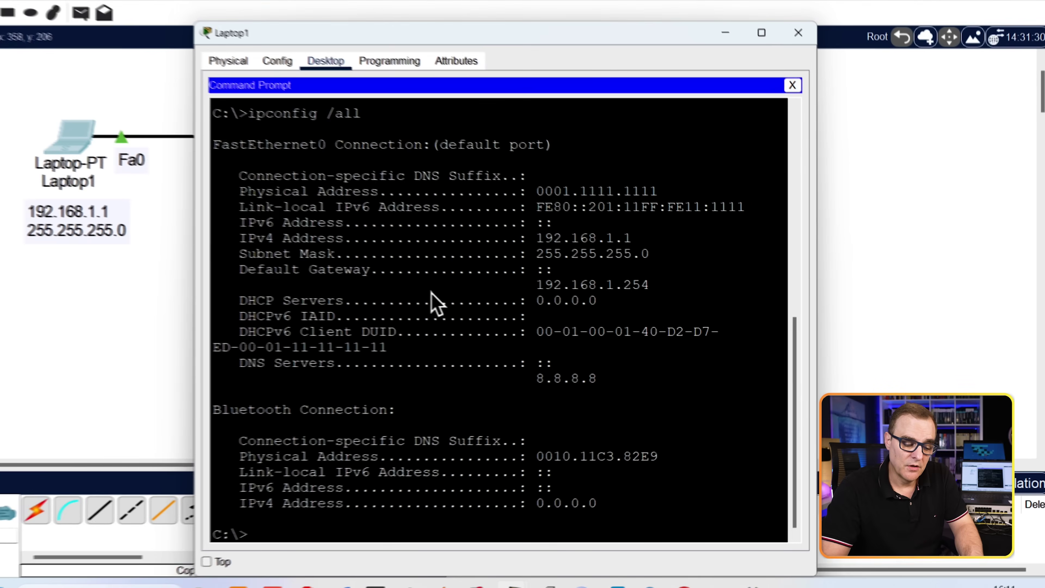
{"action": "type", "text": "ar"}
{"action": "type", "text": "p -a"}
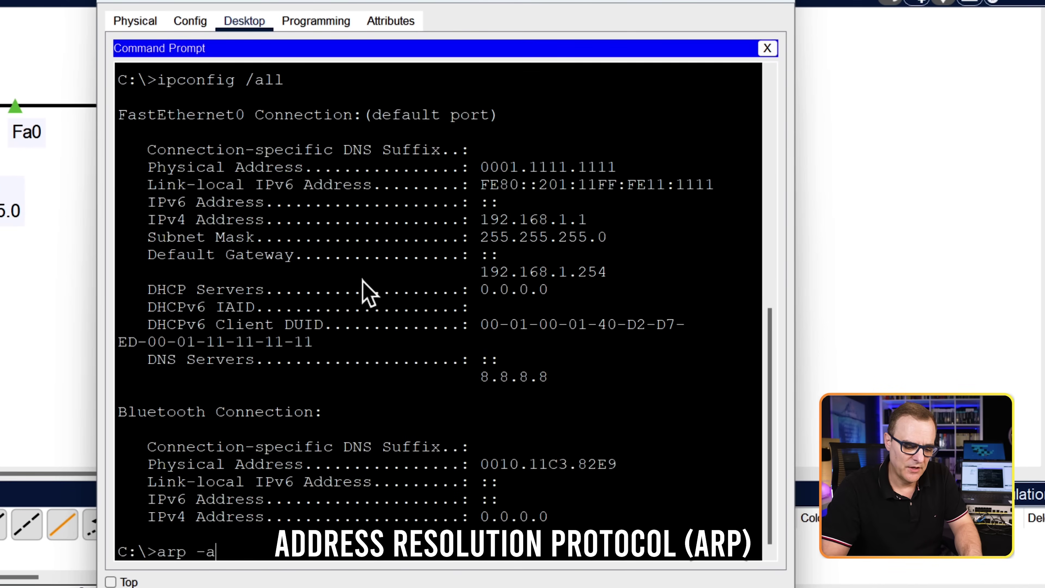
{"action": "key", "text": "Return"}
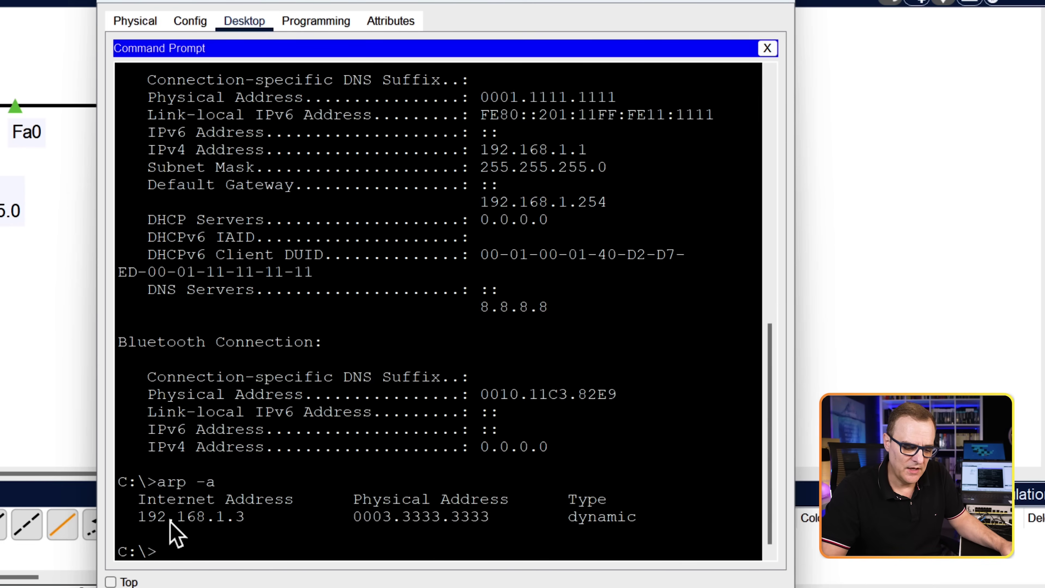
{"action": "left_click_drag", "start_coordinate": [135, 517], "coordinate": [658, 514]}
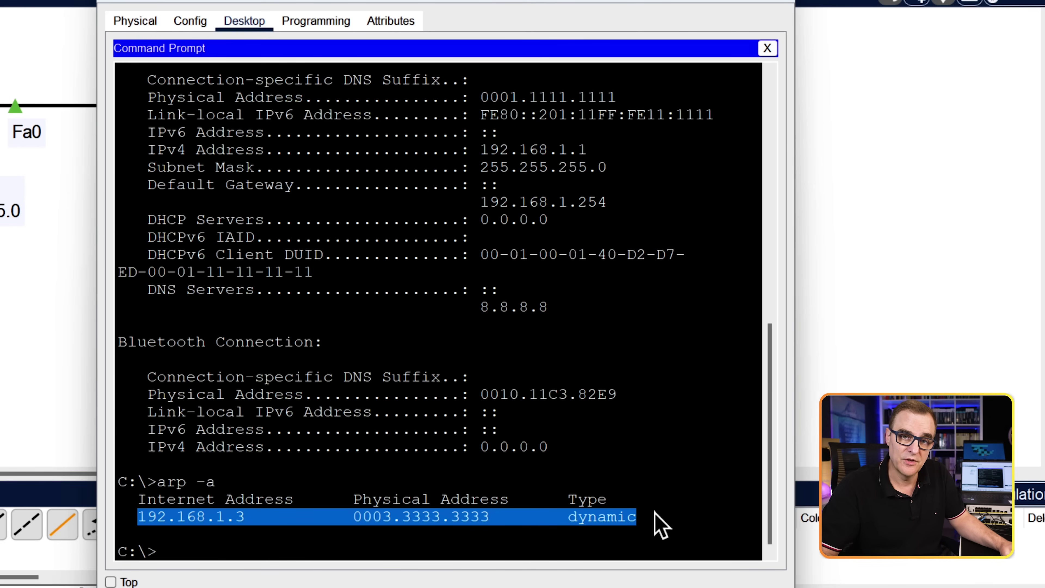
Switch to the real PC, minimize the browser, and launch Windows PowerShell.
{"action": "mouse_move", "coordinate": [722, 587]}
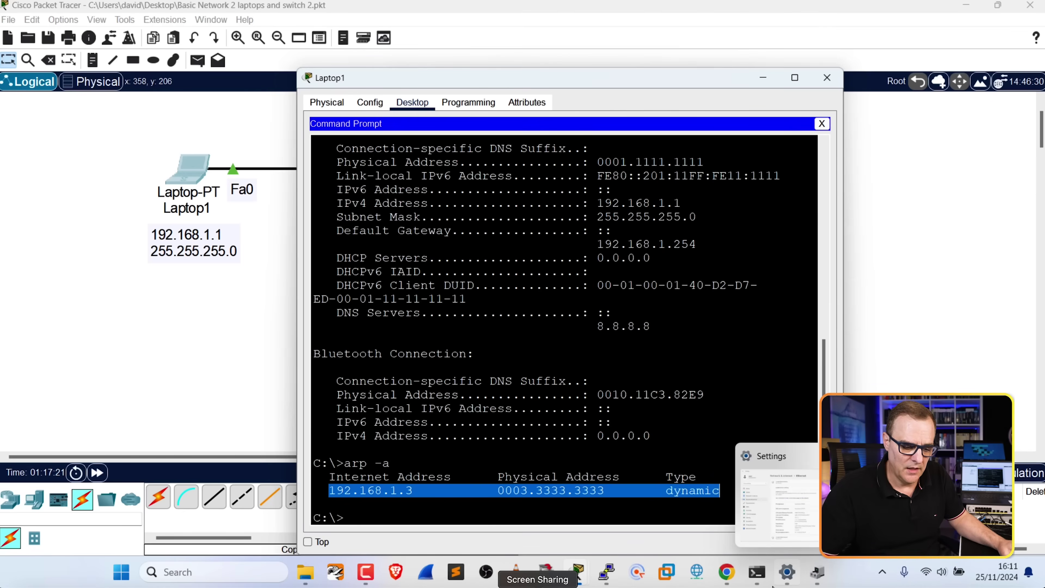
{"action": "left_click", "coordinate": [577, 571]}
{"action": "left_click", "coordinate": [577, 437]}
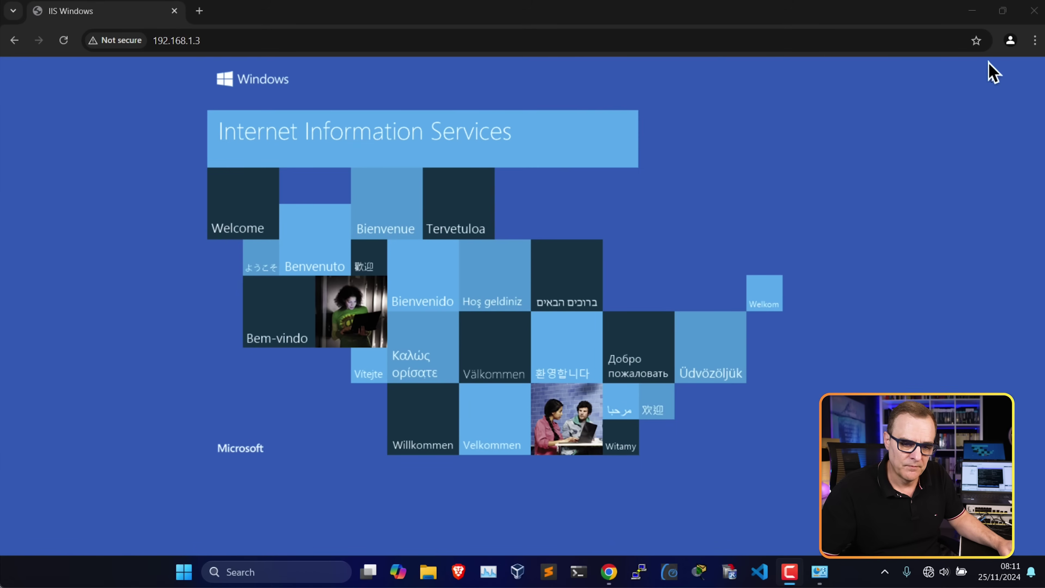
{"action": "left_click", "coordinate": [966, 12]}
{"action": "left_click", "coordinate": [582, 569]}
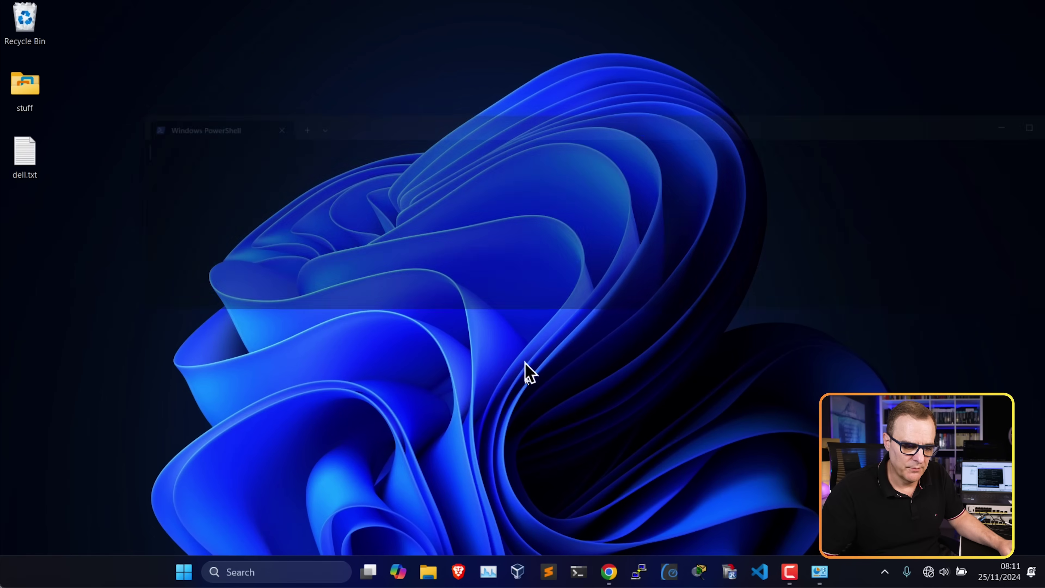
Maximize PowerShell and run arp -a, reviewing the 192.168.1.2 interface's dynamic entries including 192.168.1.3.
{"action": "double_click", "coordinate": [423, 104]}
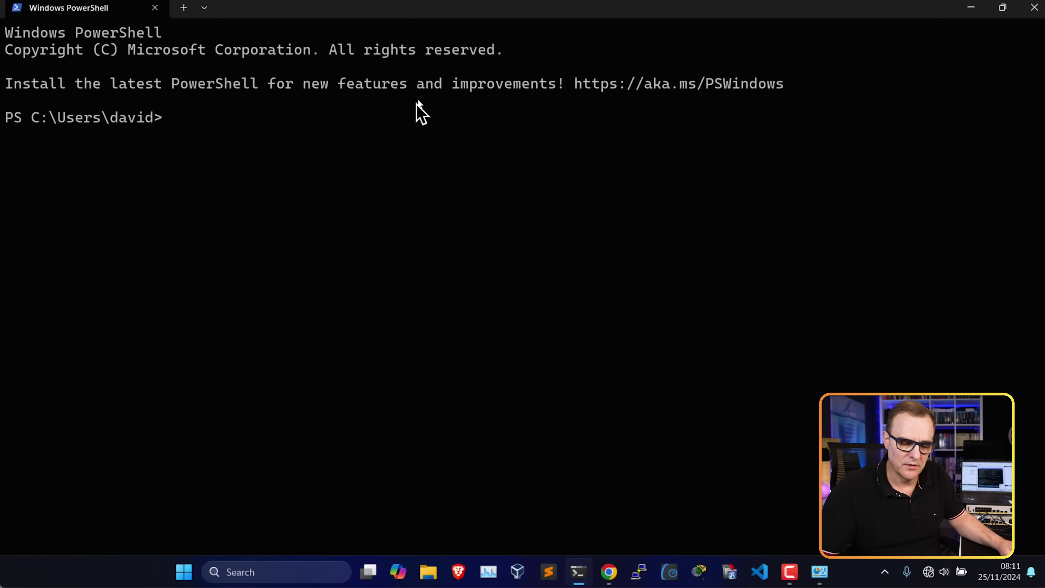
{"action": "type", "text": "arp -a"}
{"action": "key", "text": "Return"}
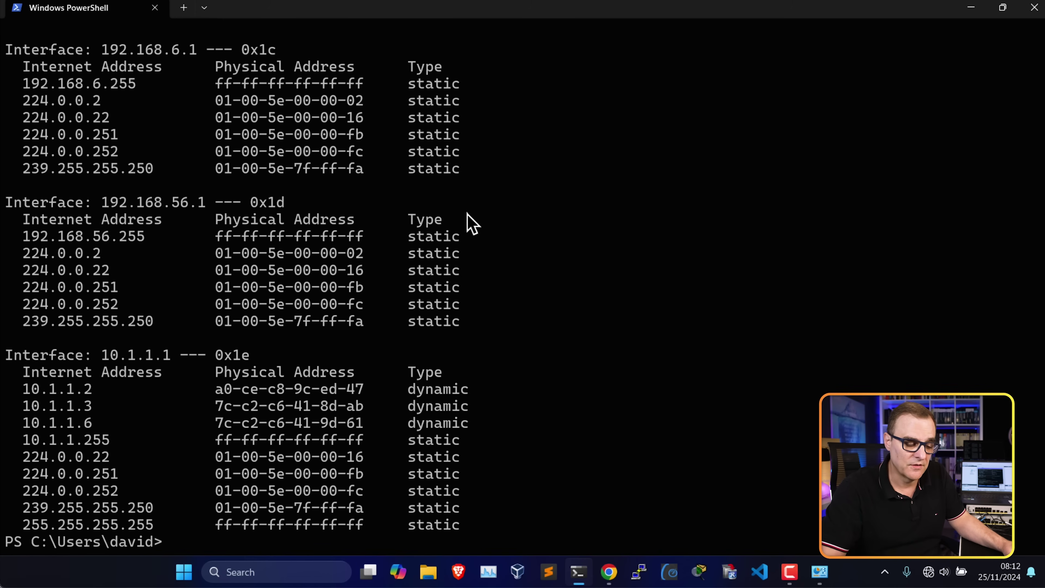
{"action": "scroll", "coordinate": [471, 222], "scroll_direction": "up", "scroll_amount": 5}
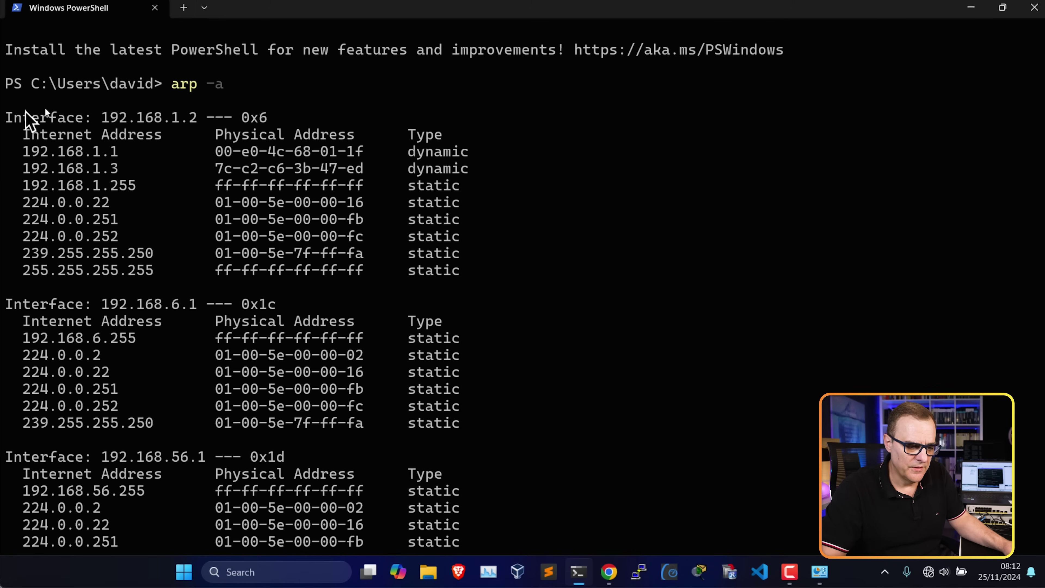
{"action": "left_click_drag", "start_coordinate": [7, 116], "coordinate": [470, 271]}
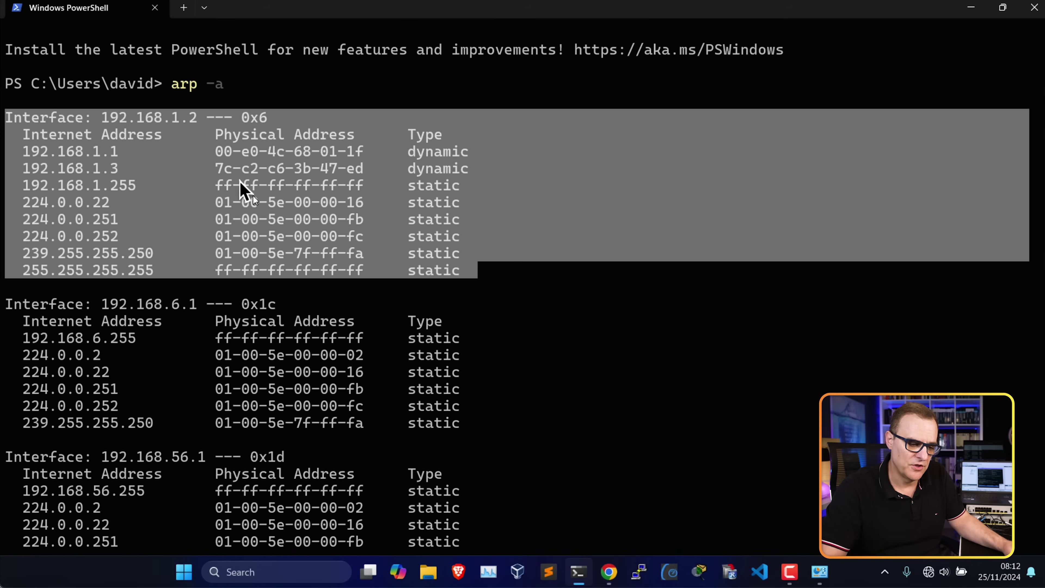
{"action": "left_click", "coordinate": [109, 121]}
{"action": "left_click_drag", "start_coordinate": [103, 118], "coordinate": [196, 123]}
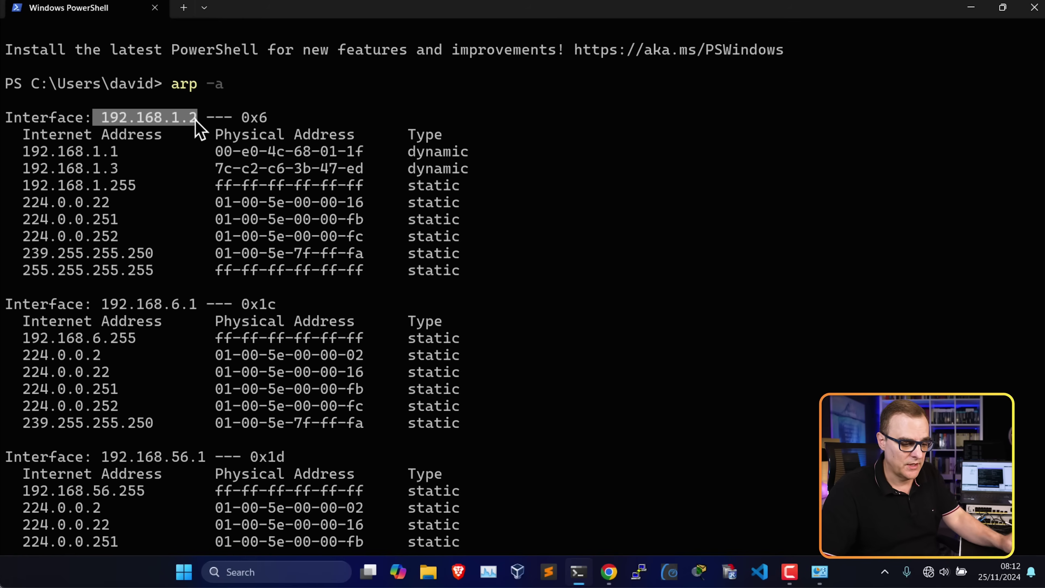
{"action": "left_click", "coordinate": [49, 139]}
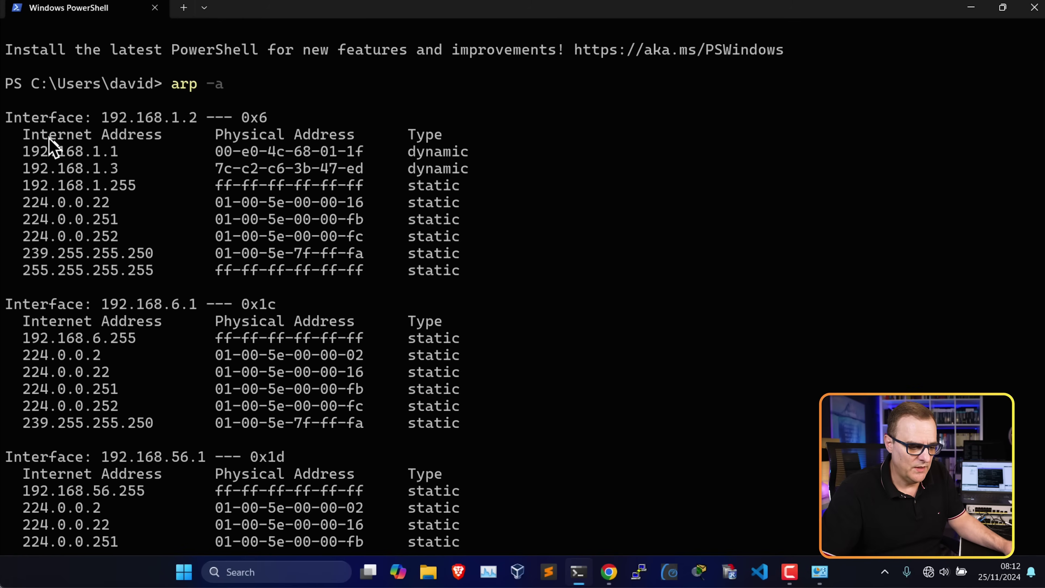
{"action": "left_click_drag", "start_coordinate": [24, 146], "coordinate": [488, 169]}
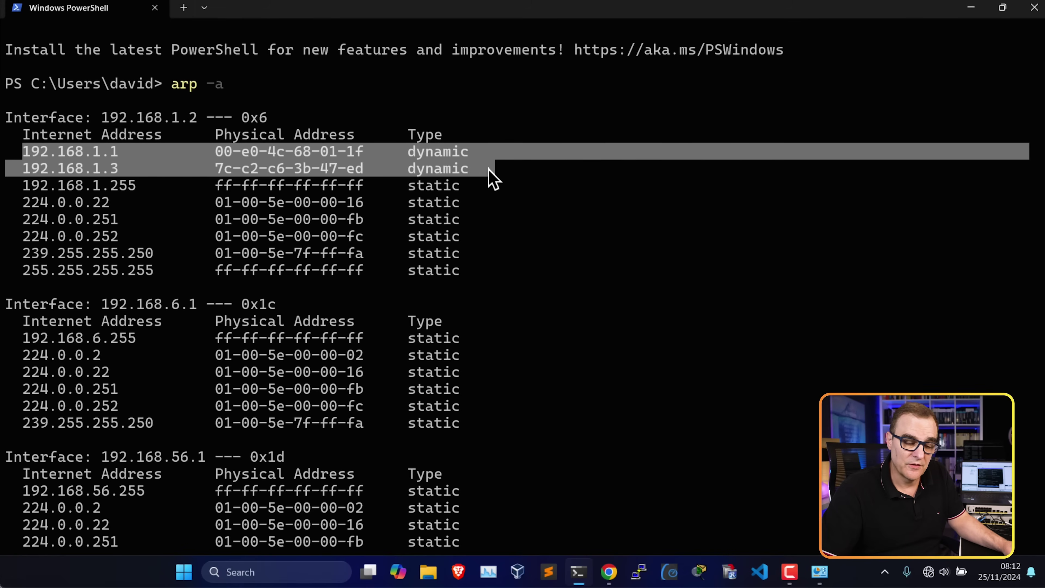
{"action": "left_click_drag", "start_coordinate": [16, 168], "coordinate": [477, 168]}
{"action": "right_click", "coordinate": [475, 169]}
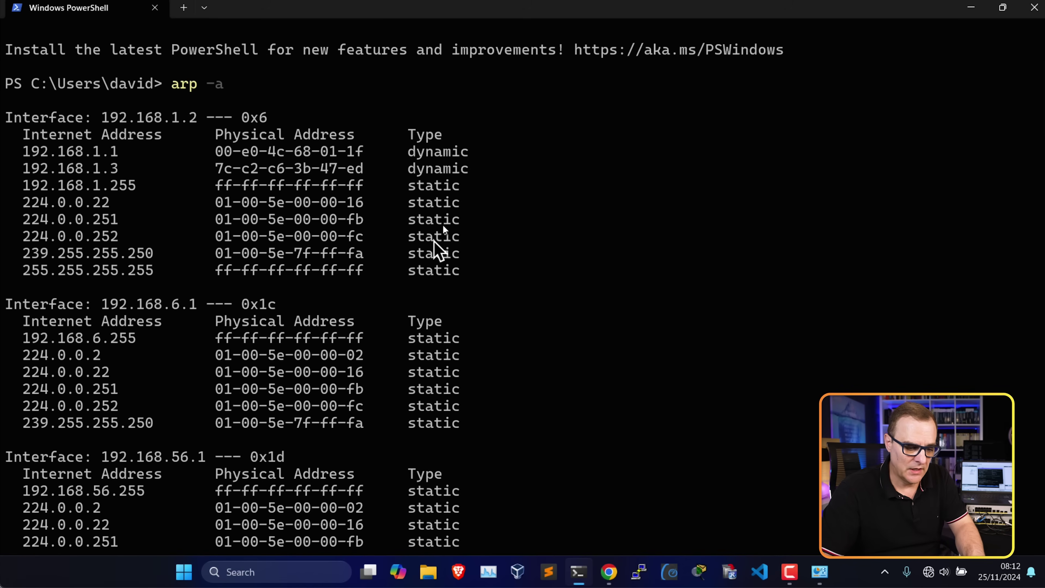
{"action": "scroll", "coordinate": [433, 241], "scroll_direction": "down", "scroll_amount": 5}
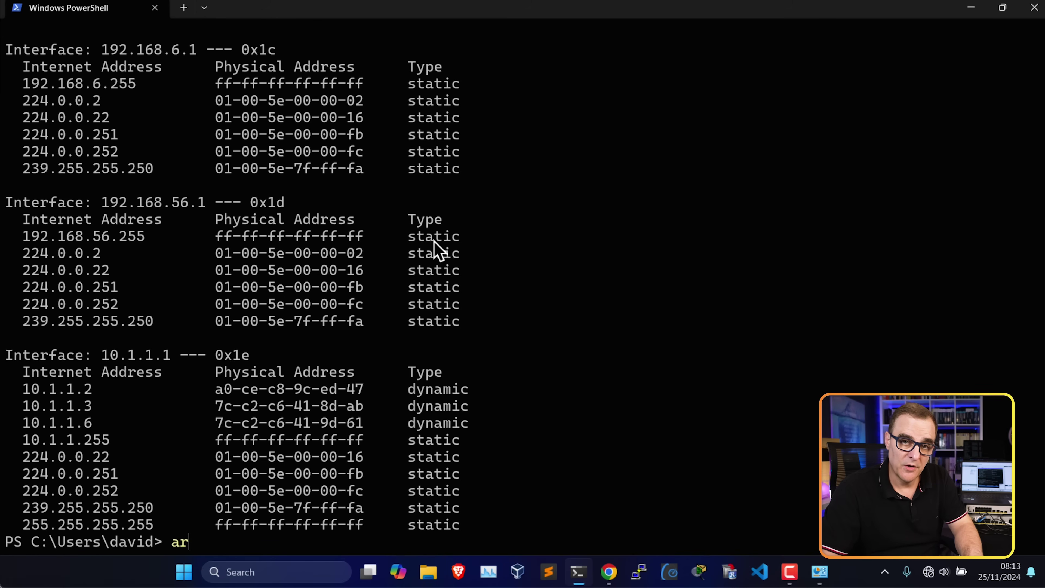
Run arp -d and highlight the error saying the operation requires elevation.
{"action": "type", "text": "arp -d"}
{"action": "key", "text": "Return"}
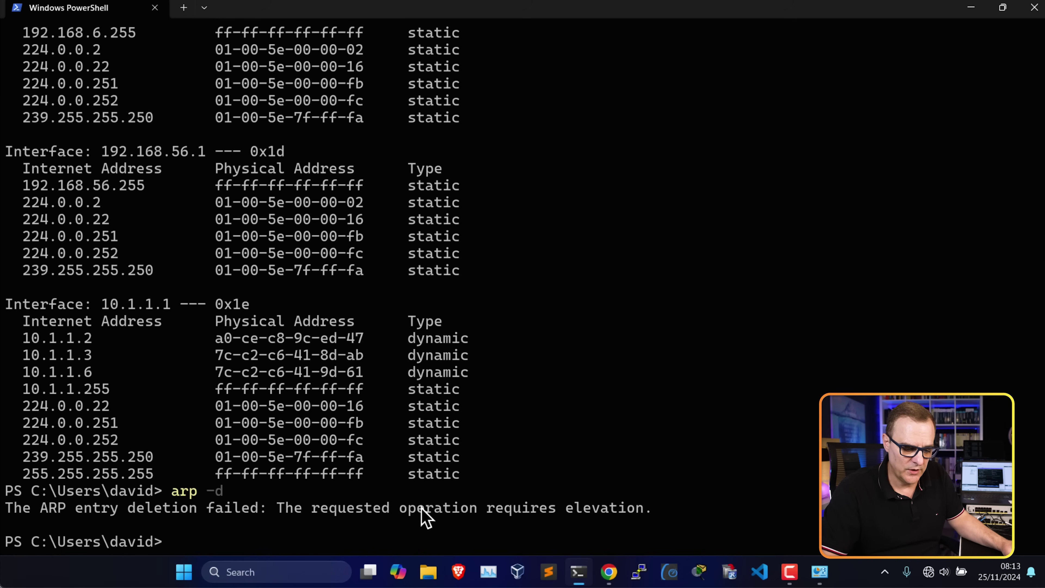
{"action": "left_click_drag", "start_coordinate": [401, 509], "coordinate": [653, 513]}
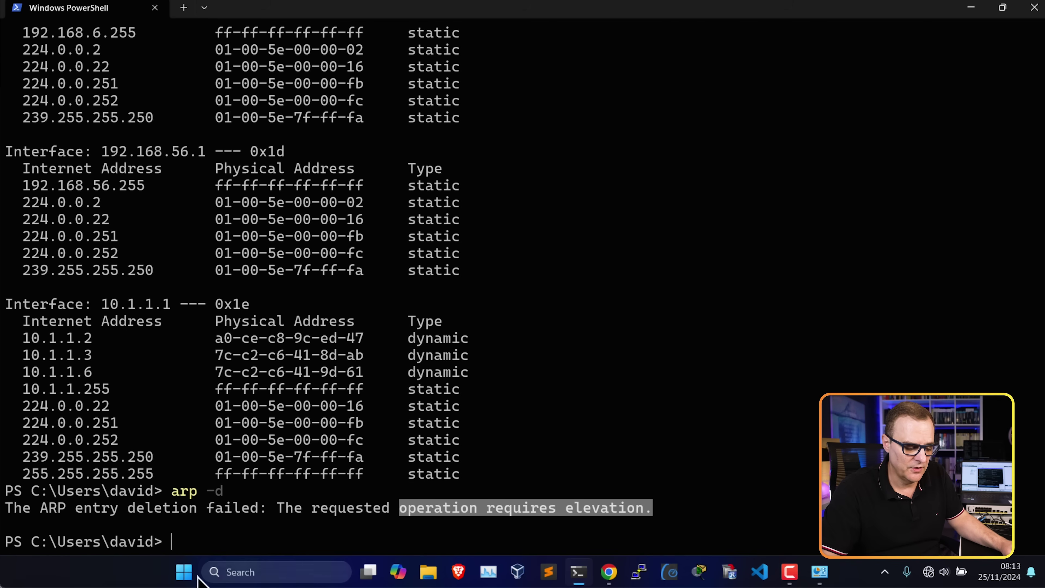
Launch Command Prompt as administrator from the cmd search.
{"action": "left_click", "coordinate": [290, 572]}
{"action": "type", "text": "cmd"}
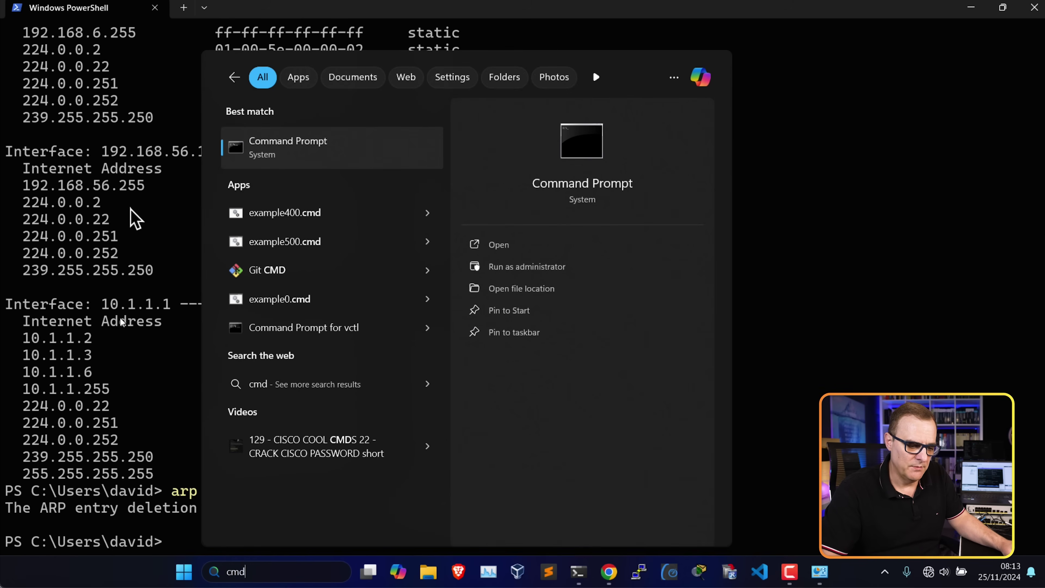
{"action": "right_click", "coordinate": [300, 157]}
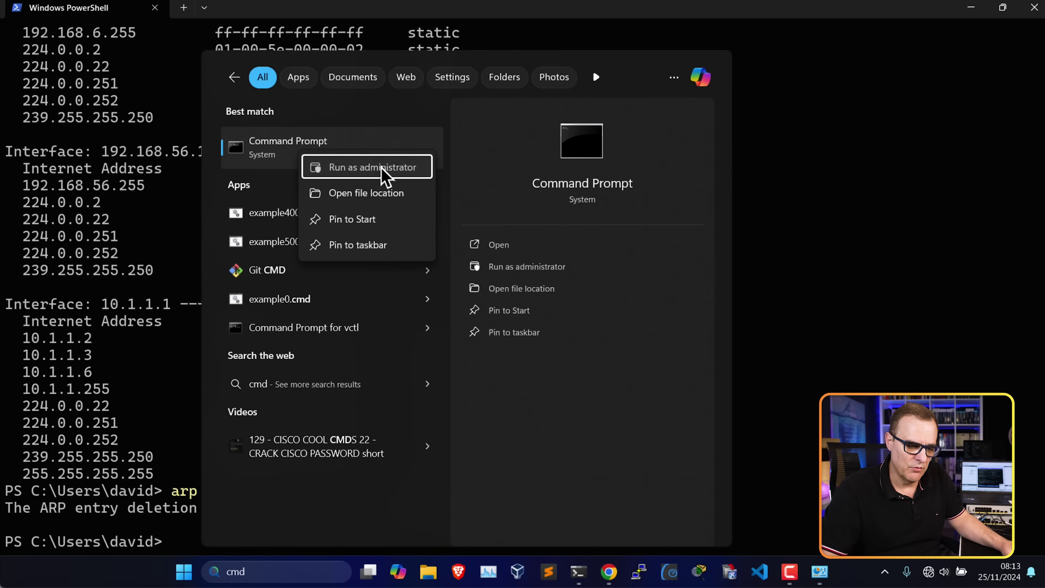
{"action": "left_click", "coordinate": [385, 177]}
{"action": "left_click", "coordinate": [472, 394]}
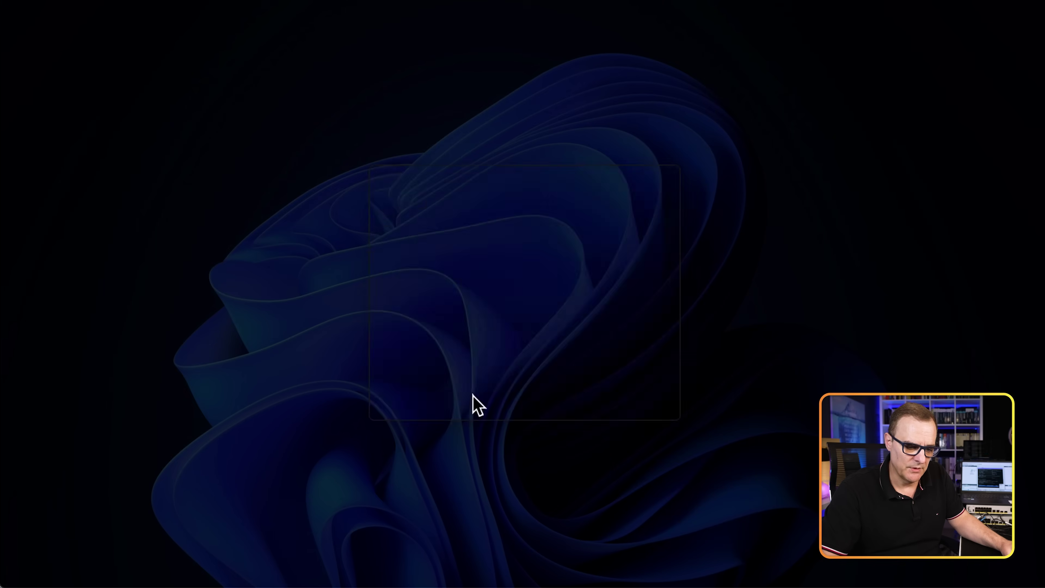
Run arp -a and copy the 192.168.1.3 dynamic entry.
{"action": "type", "text": "arp -a"}
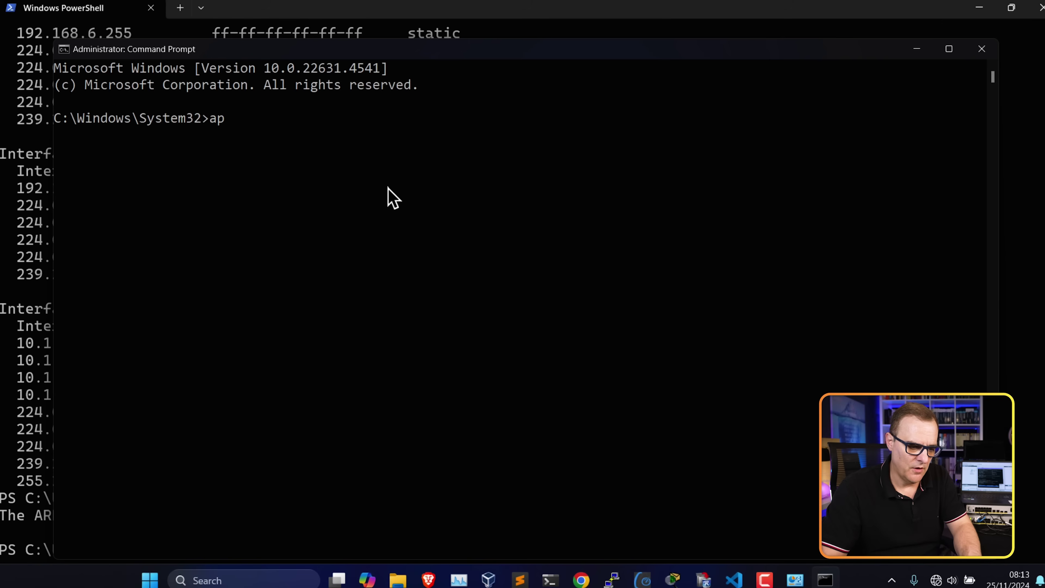
{"action": "key", "text": "Return"}
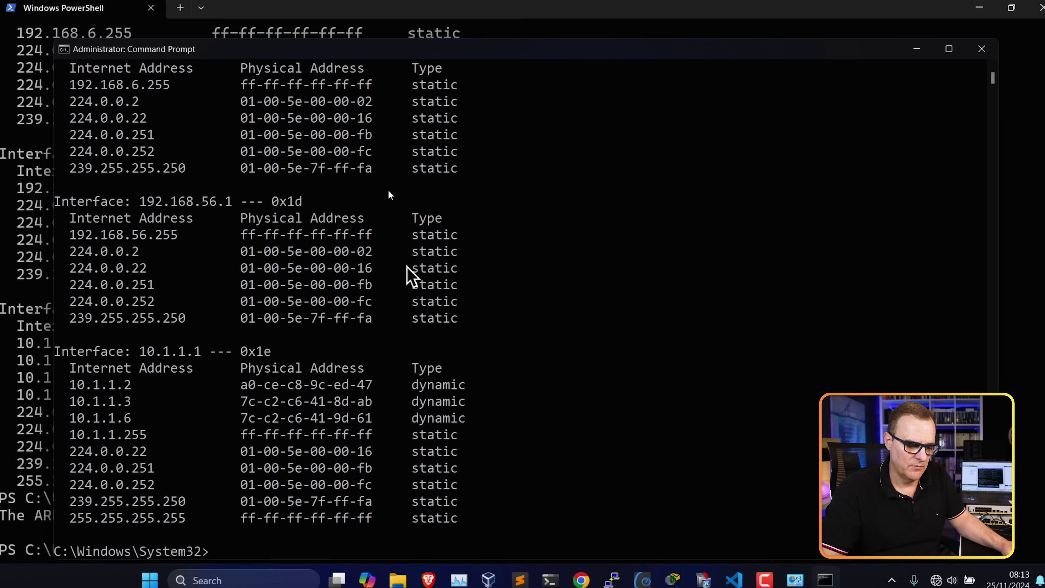
{"action": "scroll", "coordinate": [415, 280], "scroll_direction": "down", "scroll_amount": 4}
{"action": "scroll", "coordinate": [415, 280], "scroll_direction": "up", "scroll_amount": 4}
{"action": "scroll", "coordinate": [415, 282], "scroll_direction": "up", "scroll_amount": 6}
{"action": "left_click_drag", "start_coordinate": [61, 197], "coordinate": [440, 205]}
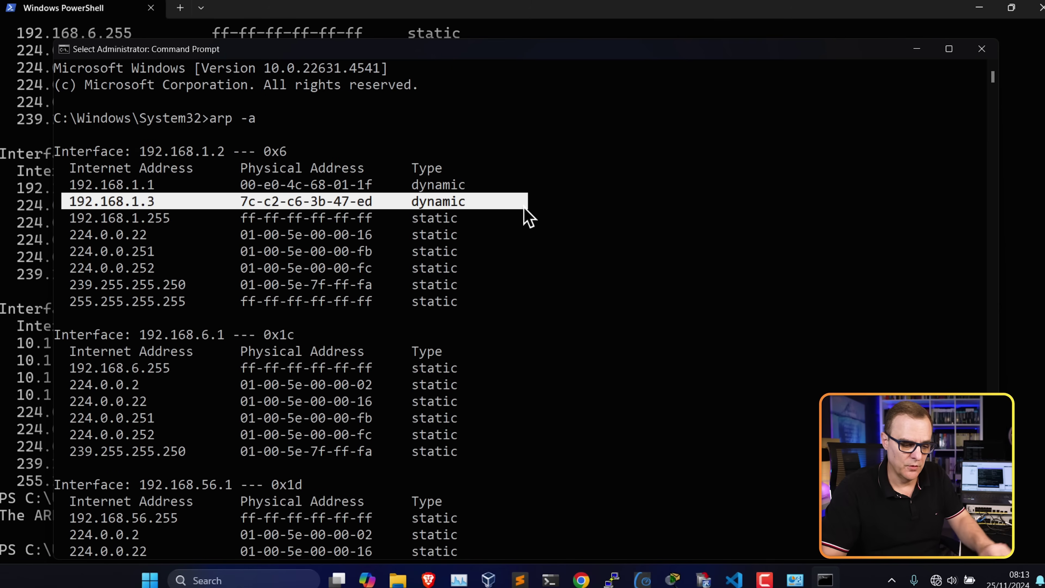
{"action": "key", "text": "ctrl+c"}
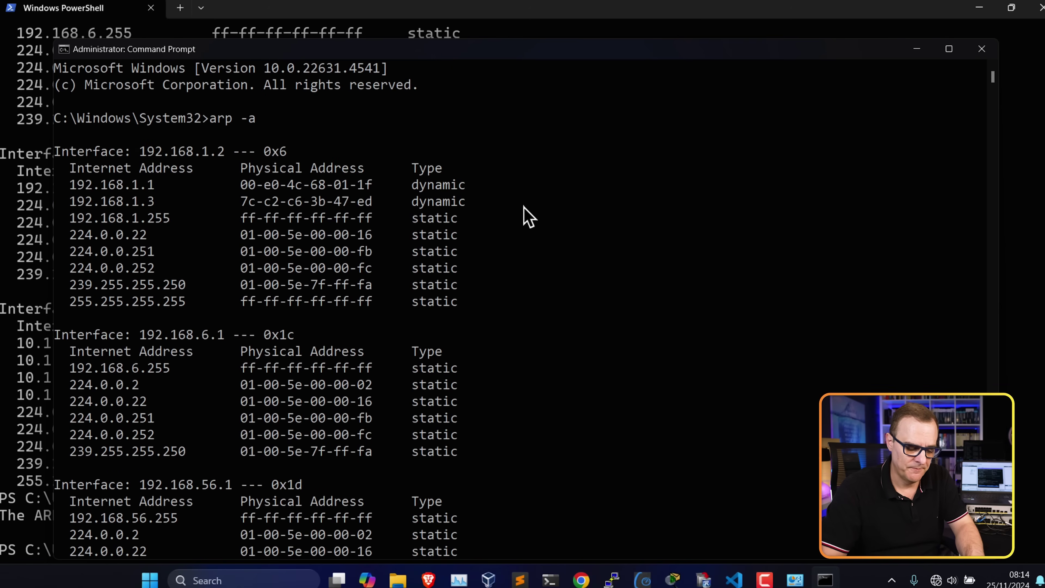
{"action": "scroll", "coordinate": [525, 208], "scroll_direction": "down", "scroll_amount": 8}
Clear the cache with arp -d and rerun arp -a, leaving entries like static 224.0.0.22.
{"action": "key", "text": "BackSpace"}
{"action": "type", "text": "d"}
{"action": "key", "text": "Return"}
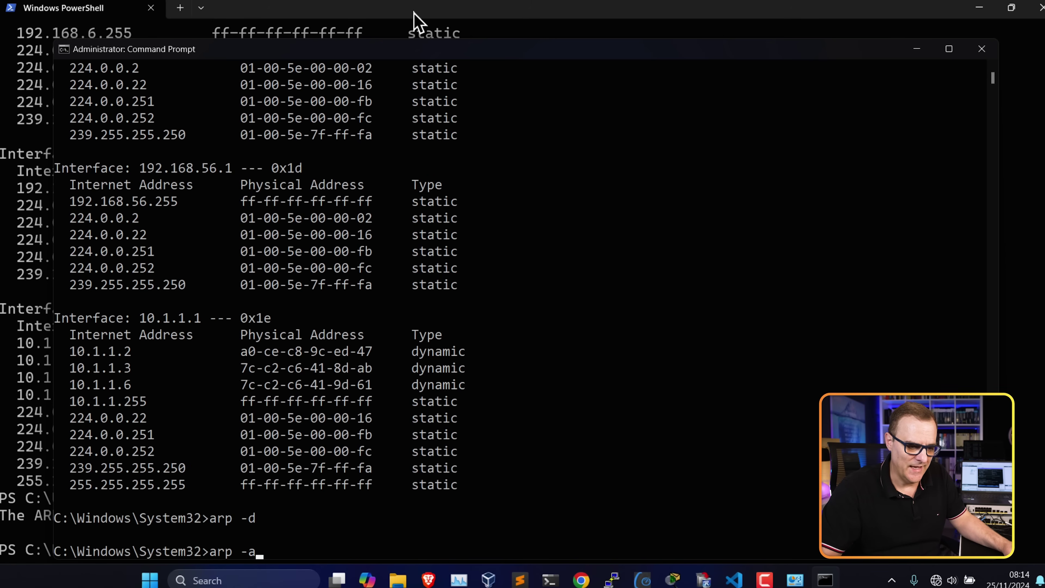
{"action": "left_click_drag", "start_coordinate": [407, 54], "coordinate": [406, 31]}
{"action": "key", "text": "Return"}
{"action": "left_click_drag", "start_coordinate": [69, 217], "coordinate": [601, 543]}
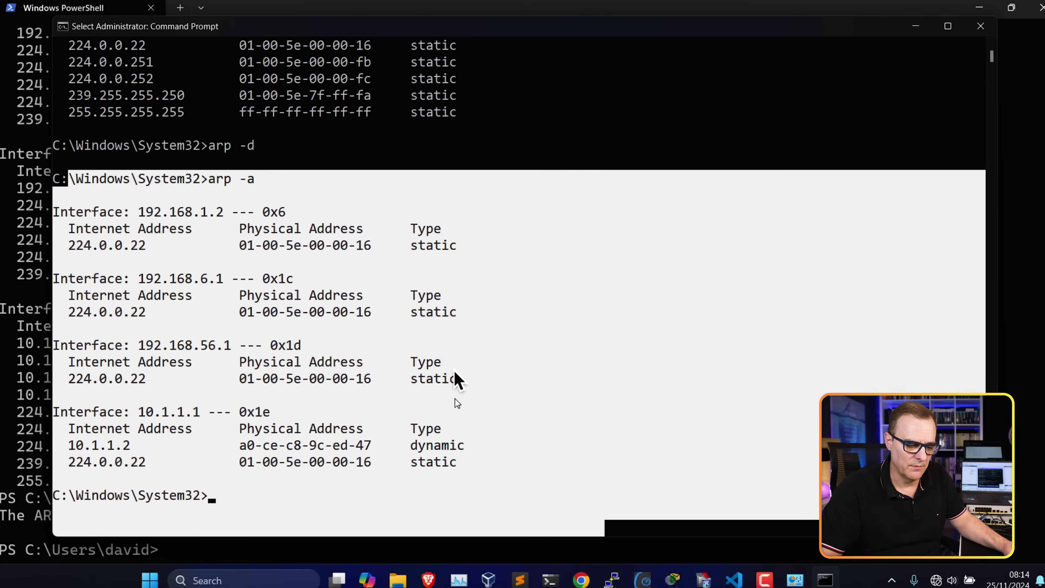
{"action": "left_click", "coordinate": [453, 345]}
{"action": "left_click_drag", "start_coordinate": [453, 250], "coordinate": [54, 240]}
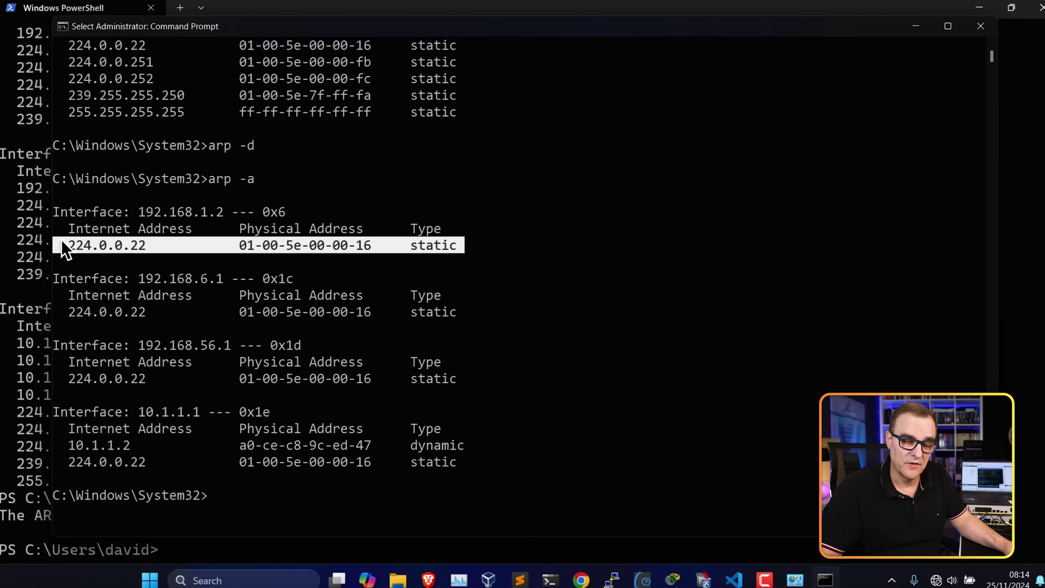
{"action": "left_click", "coordinate": [183, 260]}
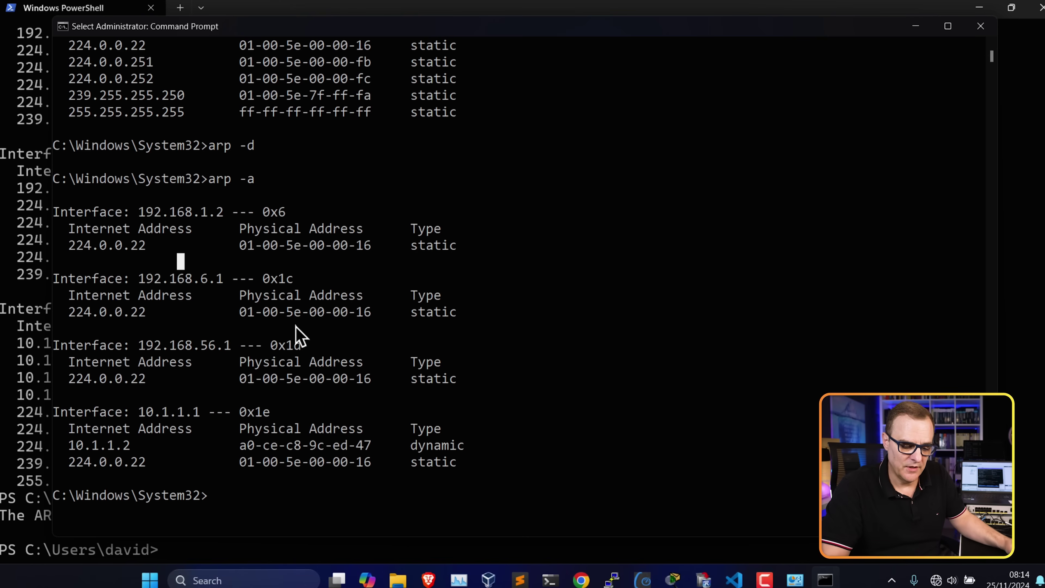
{"action": "left_click", "coordinate": [581, 578]}
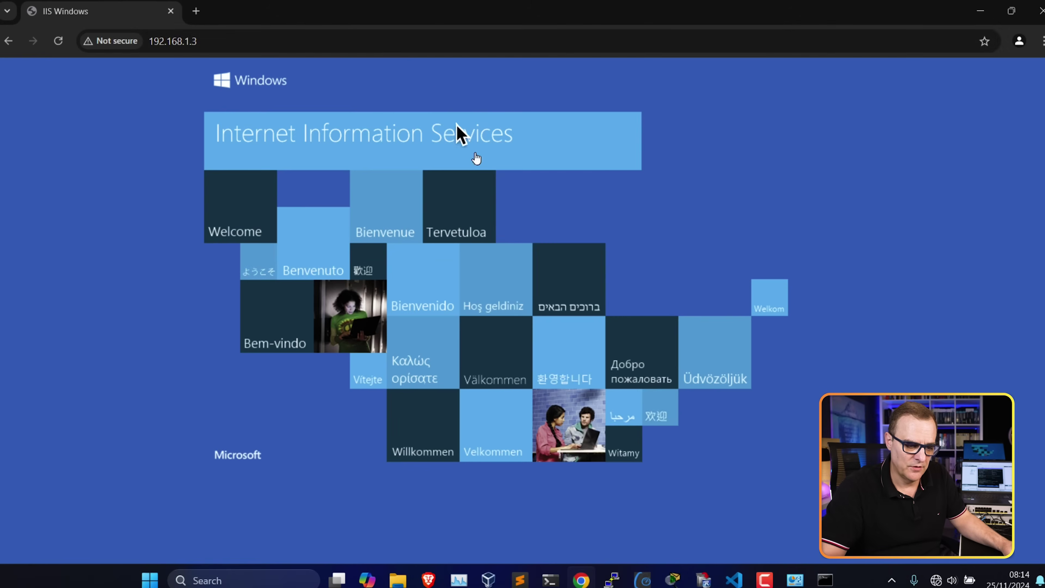
{"action": "left_click", "coordinate": [353, 36]}
{"action": "key", "text": "Return"}
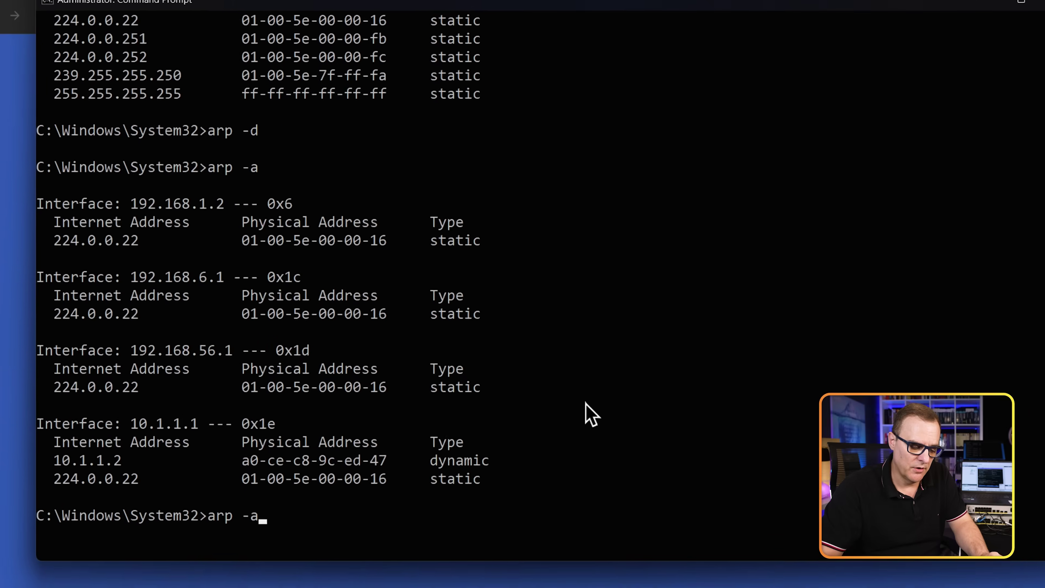
{"action": "key", "text": "Return"}
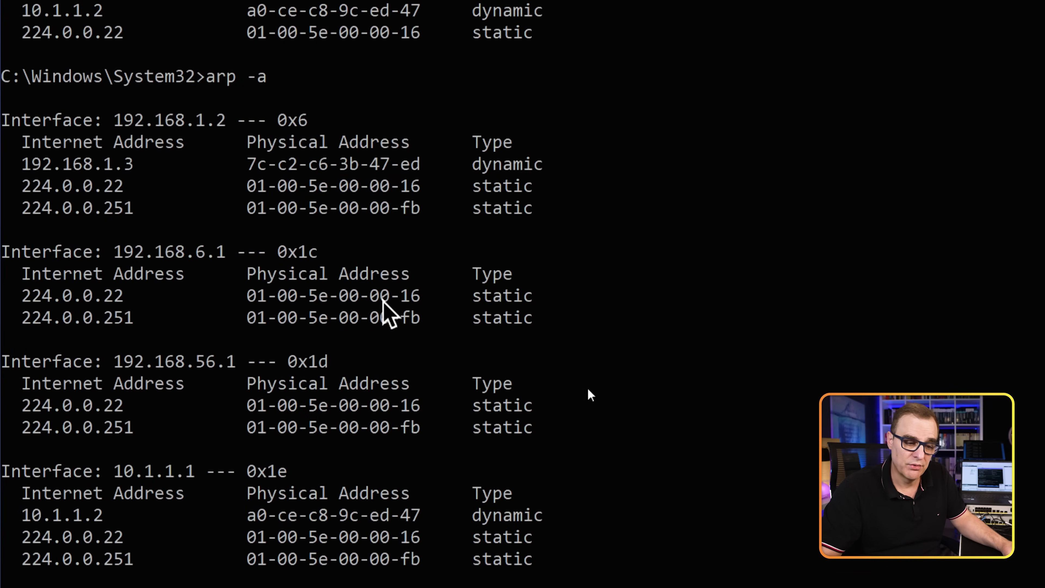
{"action": "left_click_drag", "start_coordinate": [17, 164], "coordinate": [616, 161]}
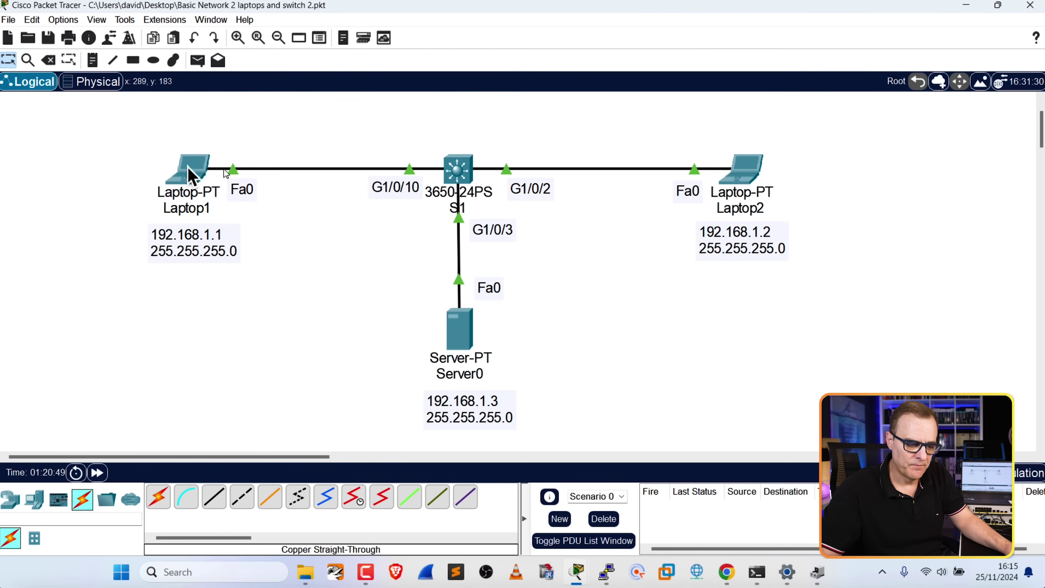
Run arp -d then arp -a on Laptop1 until it reports No ARP Entries Found.
{"action": "left_click", "coordinate": [181, 176]}
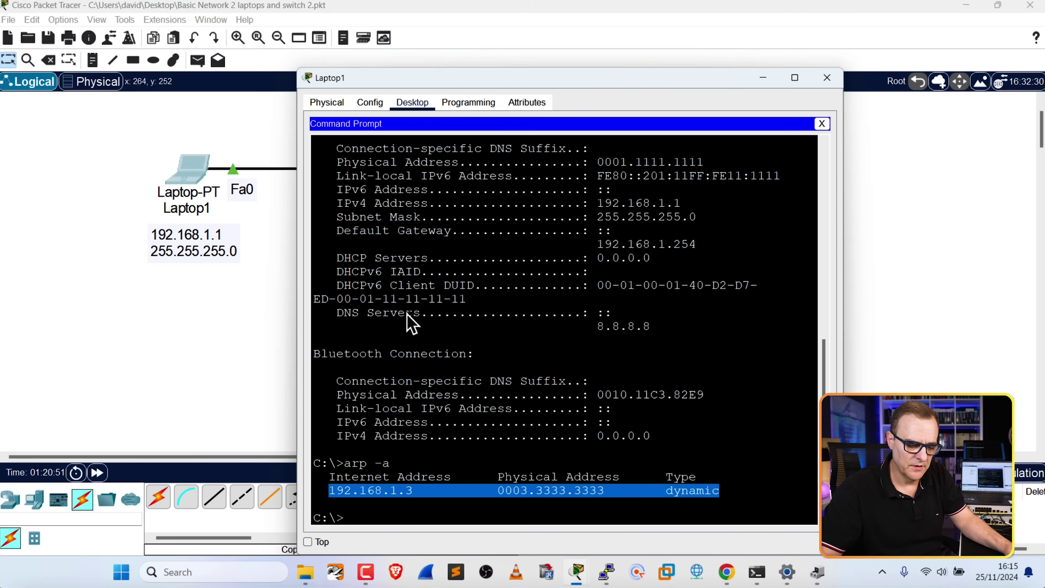
{"action": "type", "text": "arp -d"}
{"action": "key", "text": "Return"}
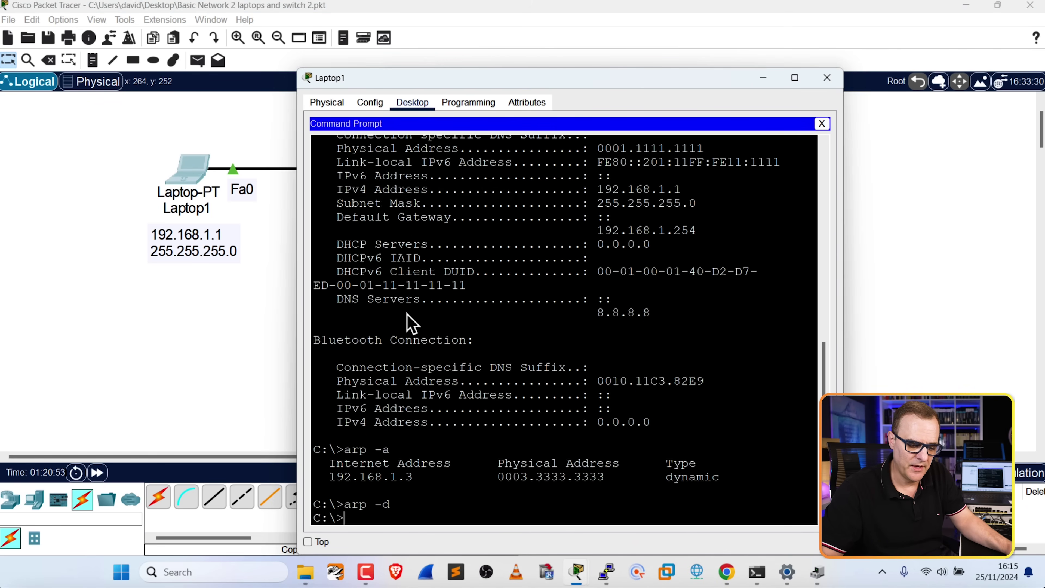
{"action": "type", "text": "arp -a"}
{"action": "key", "text": "Return"}
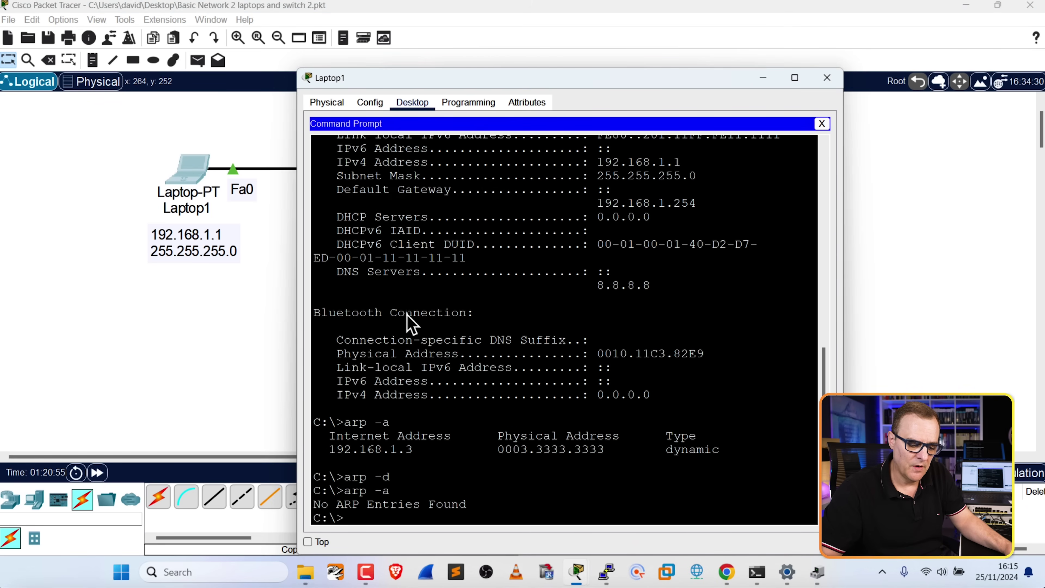
{"action": "left_click", "coordinate": [131, 252]}
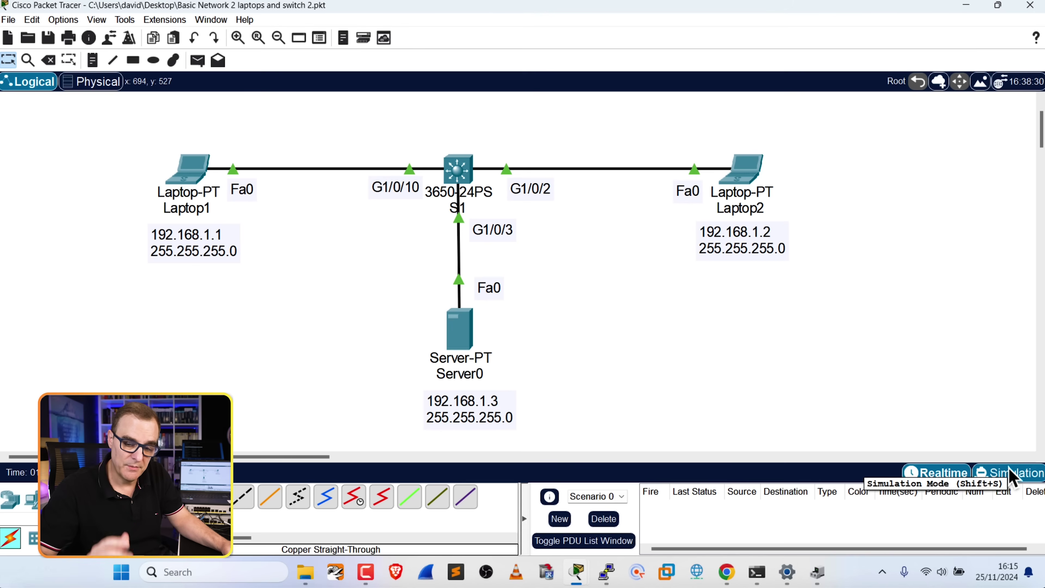
Switch to Simulation mode and filter the event list to ARP and HTTP only.
{"action": "left_click", "coordinate": [1011, 475]}
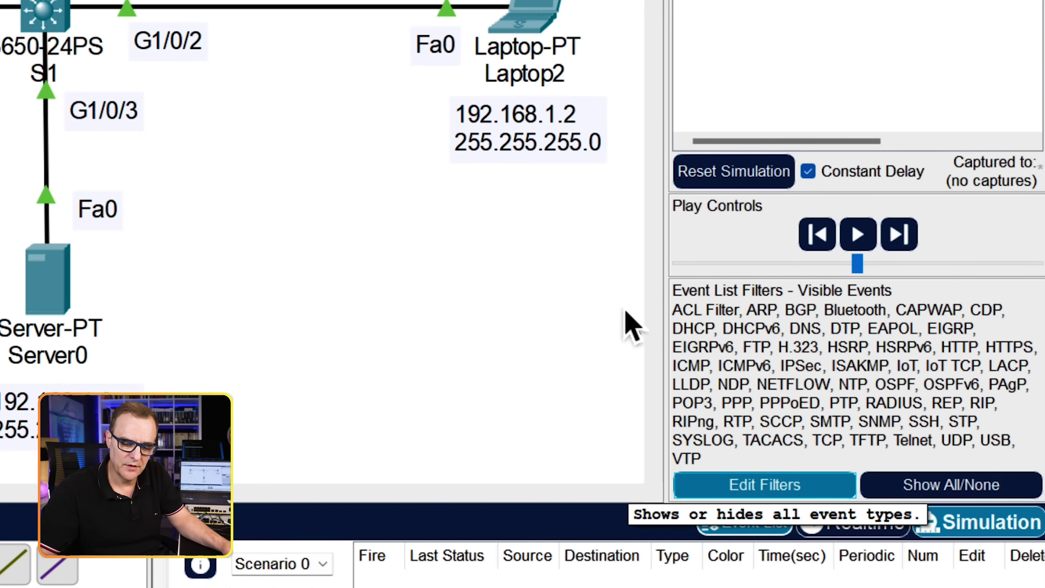
{"action": "left_click", "coordinate": [937, 480]}
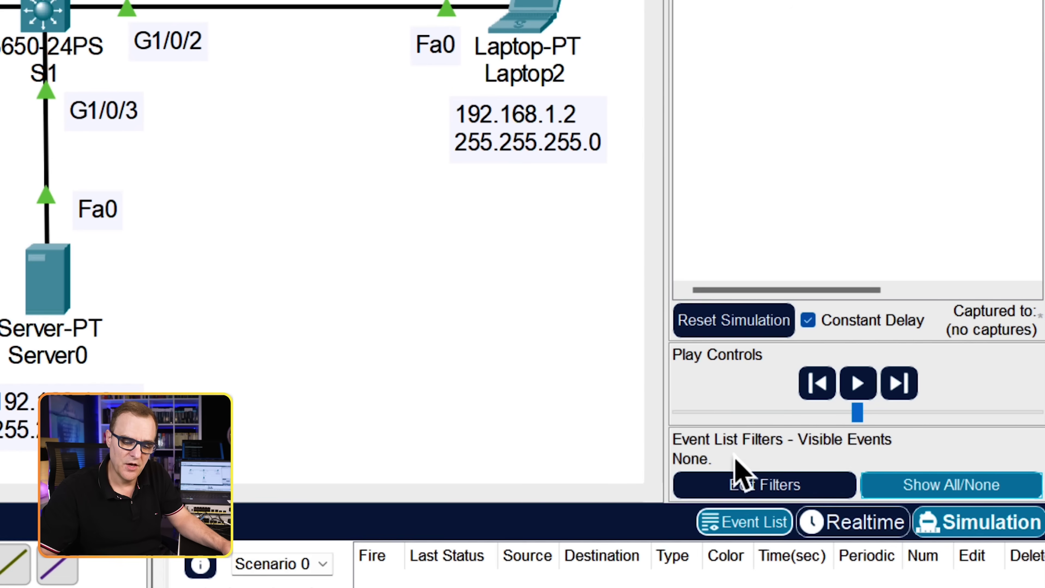
{"action": "left_click", "coordinate": [893, 485]}
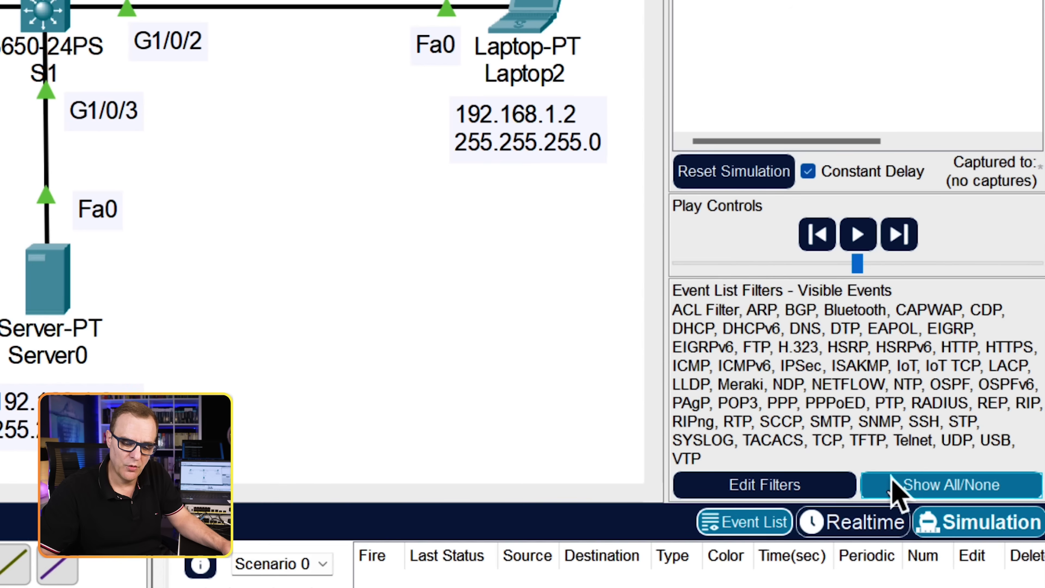
{"action": "left_click", "coordinate": [895, 488]}
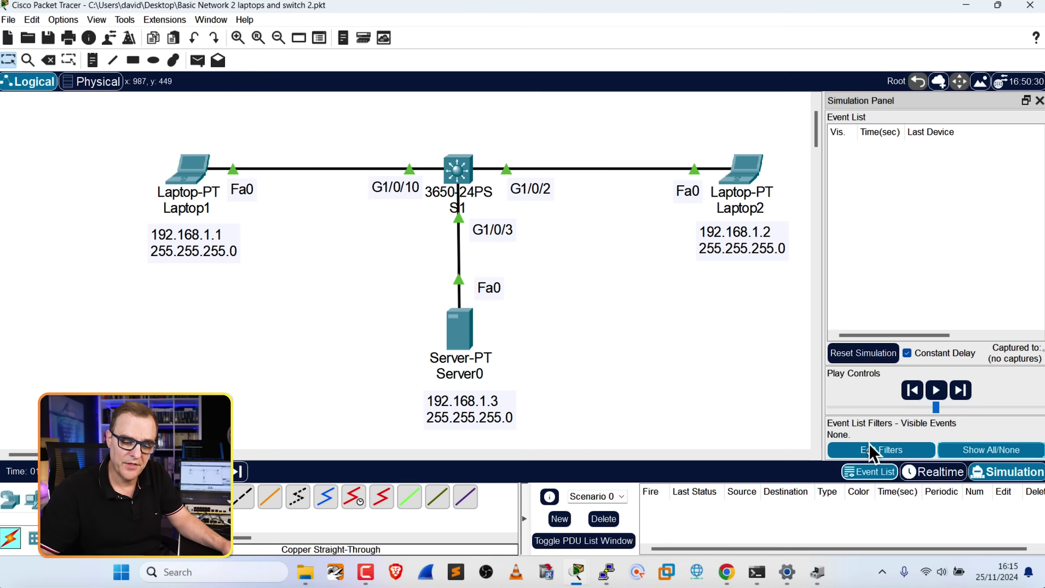
{"action": "left_click", "coordinate": [747, 485]}
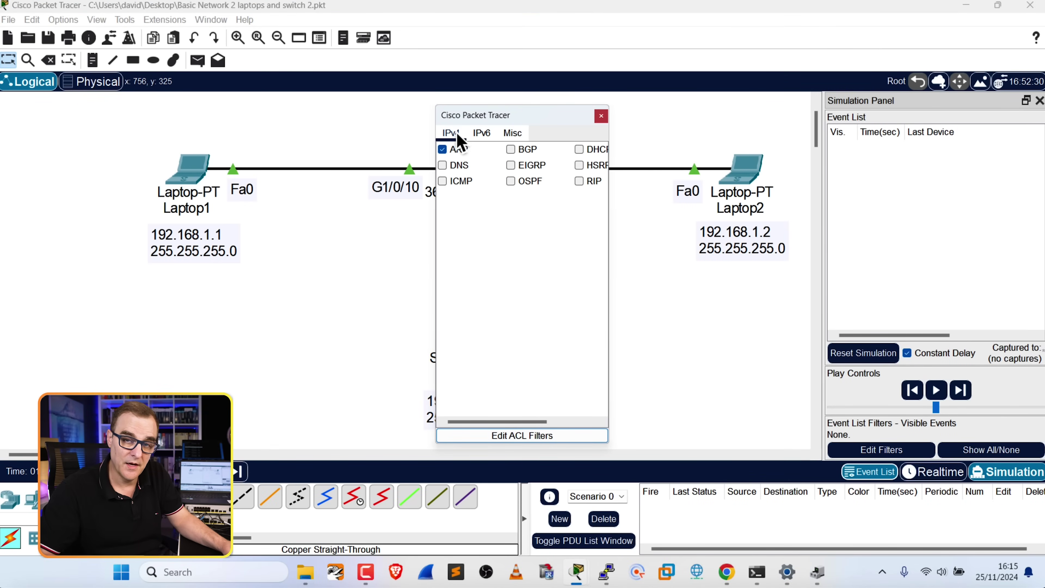
{"action": "left_click", "coordinate": [514, 134]}
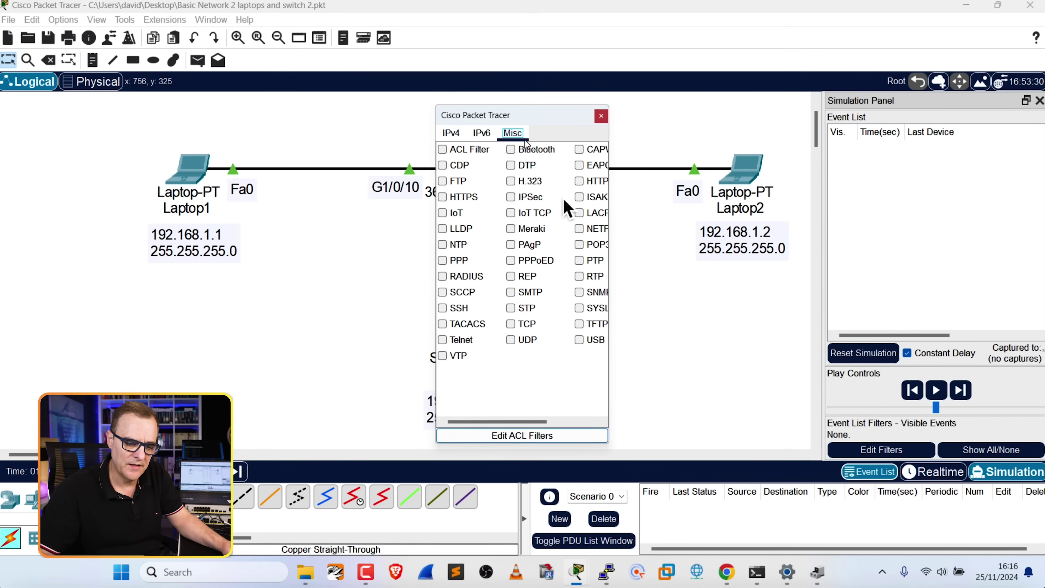
{"action": "left_click_drag", "start_coordinate": [612, 229], "coordinate": [809, 238]}
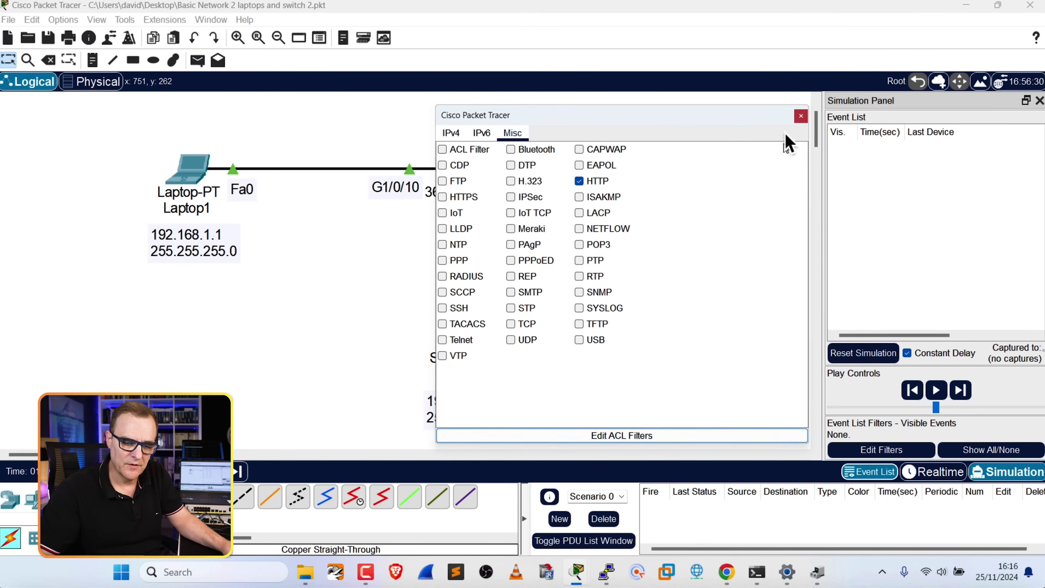
{"action": "left_click", "coordinate": [800, 116]}
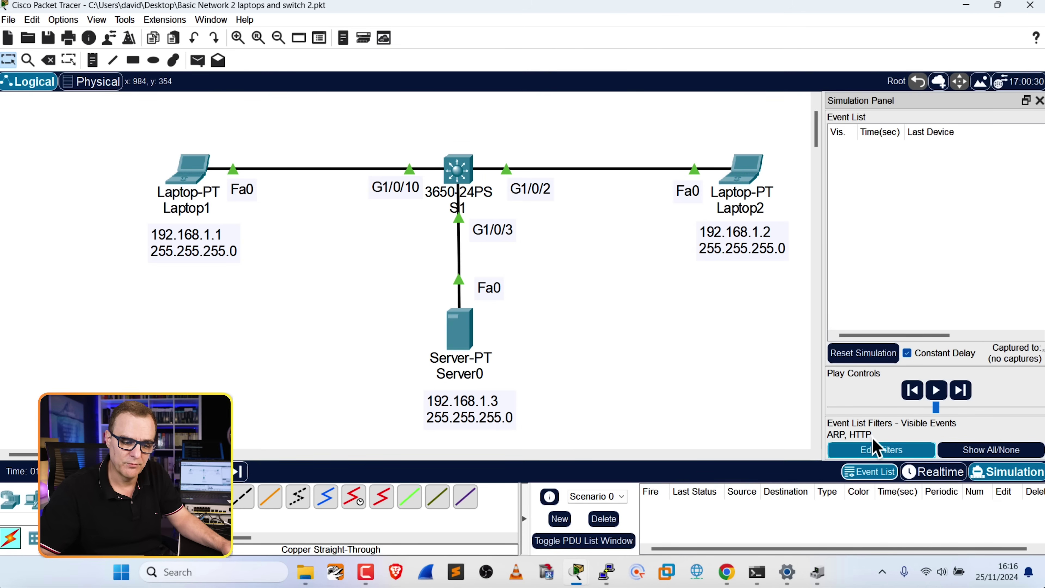
Close Laptop1's Command Prompt and browse its Web Browser to 192.168.1.3.
{"action": "left_click", "coordinate": [193, 165]}
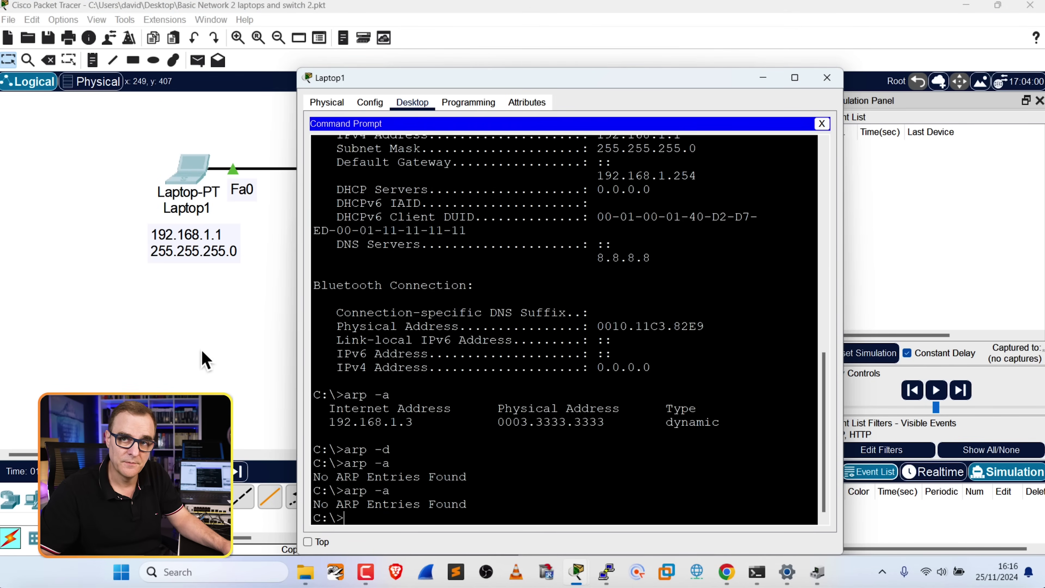
{"action": "left_click", "coordinate": [821, 124]}
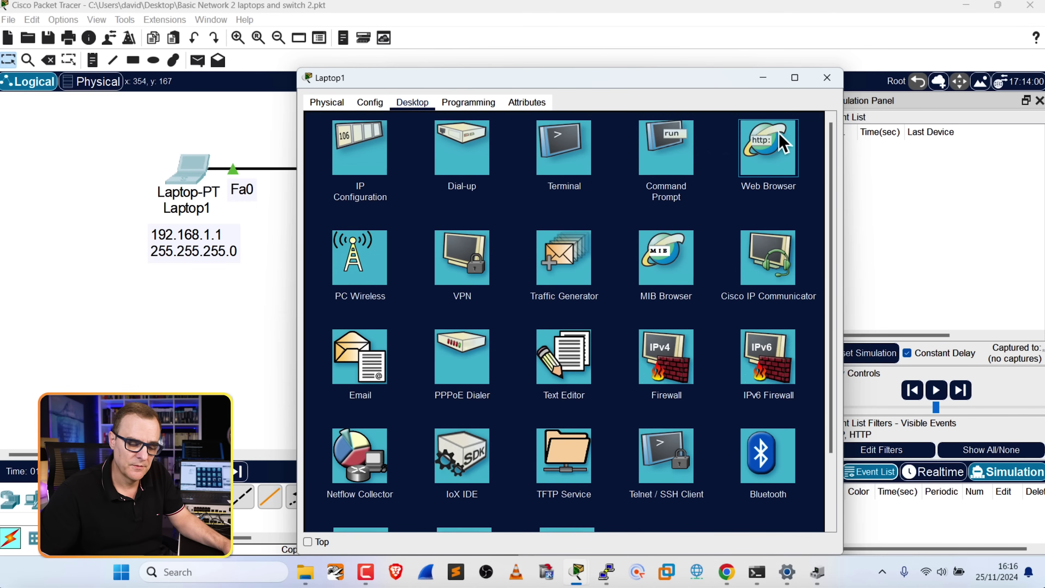
{"action": "left_click", "coordinate": [783, 144]}
{"action": "left_click", "coordinate": [455, 140]}
{"action": "type", "text": "192.168.1.3"}
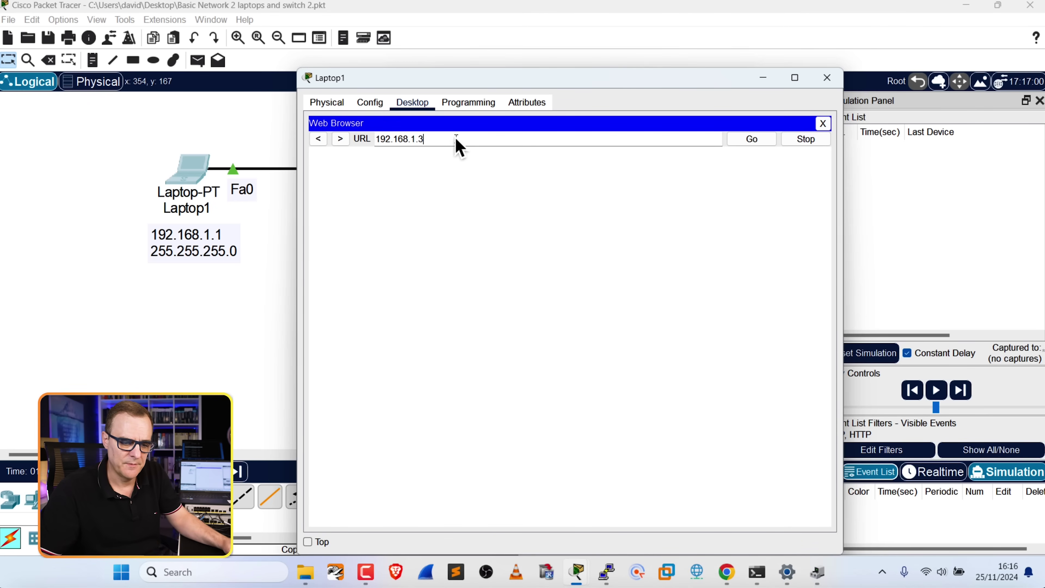
{"action": "left_click_drag", "start_coordinate": [514, 79], "coordinate": [632, 80]}
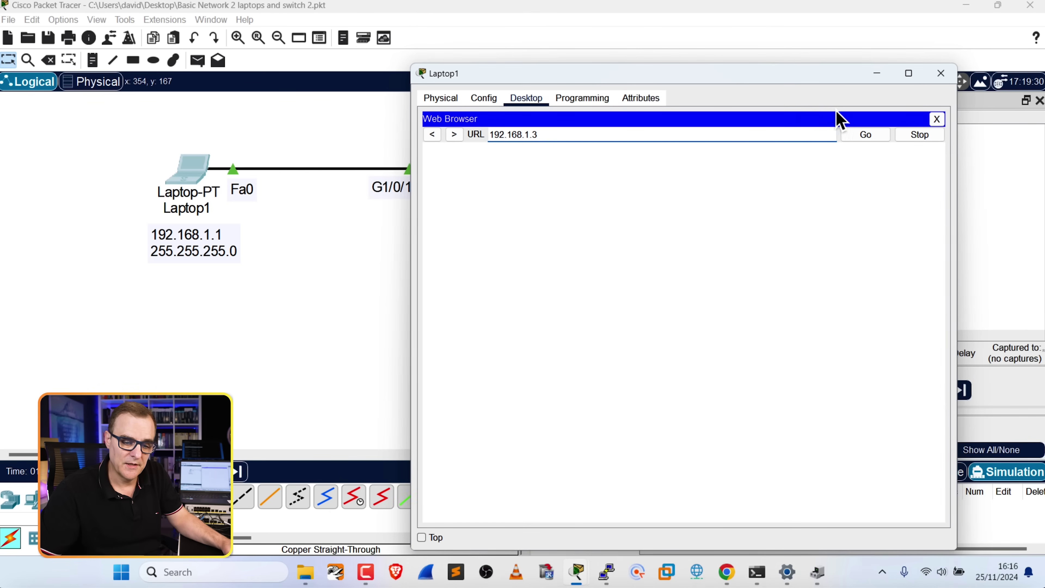
{"action": "left_click", "coordinate": [865, 139]}
{"action": "left_click", "coordinate": [651, 52]}
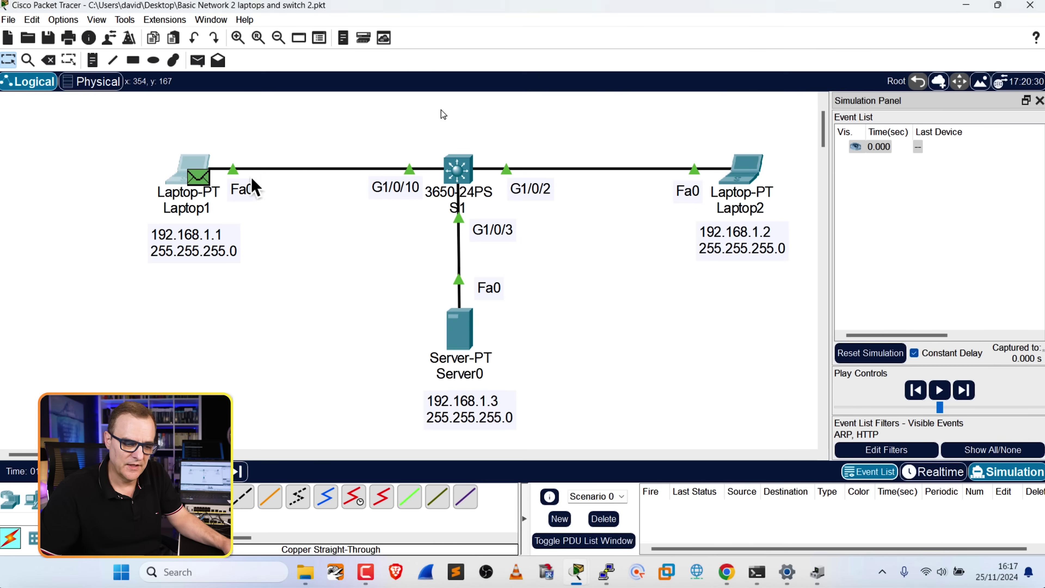
{"action": "mouse_move", "coordinate": [207, 189]}
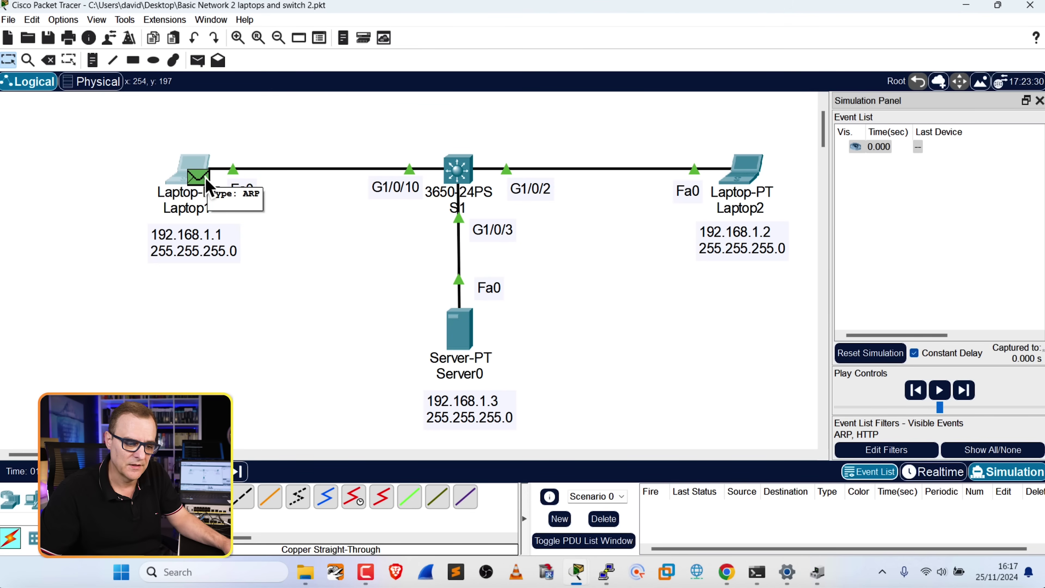
{"action": "left_click", "coordinate": [198, 176]}
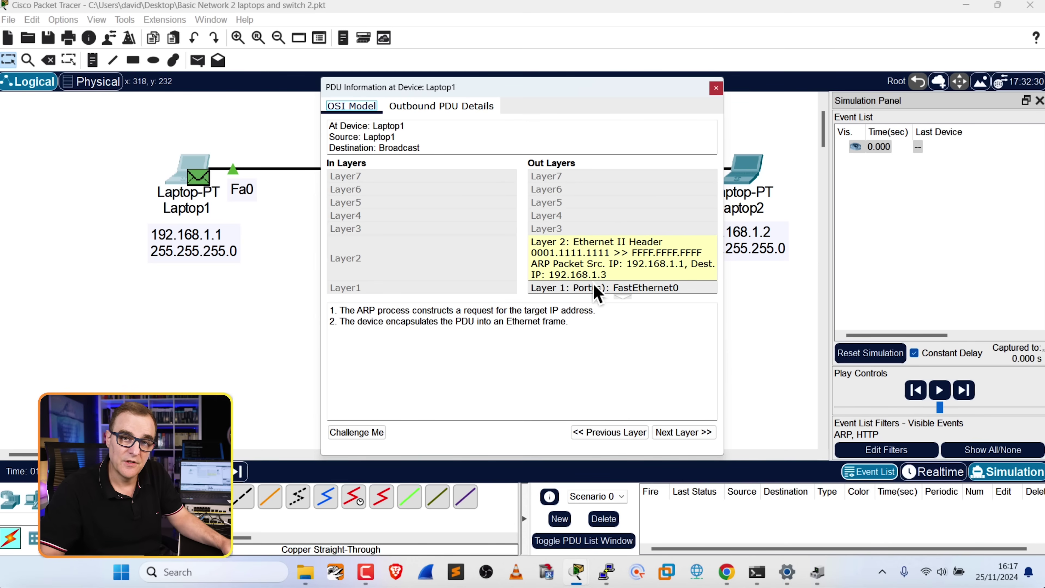
{"action": "left_click", "coordinate": [440, 108]}
{"action": "left_click_drag", "start_coordinate": [724, 231], "coordinate": [983, 251]}
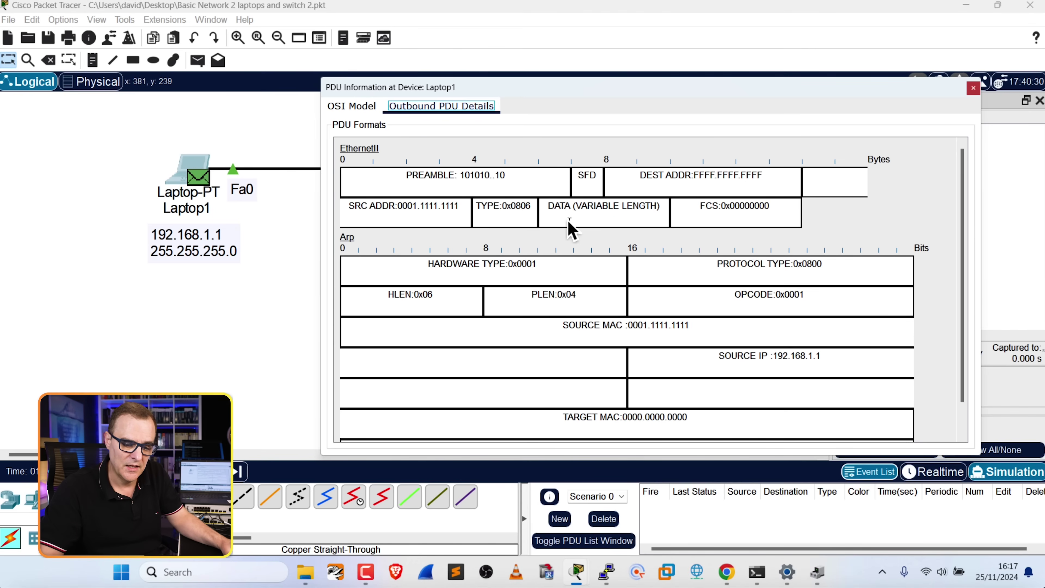
{"action": "scroll", "coordinate": [571, 231], "scroll_direction": "down", "scroll_amount": 1}
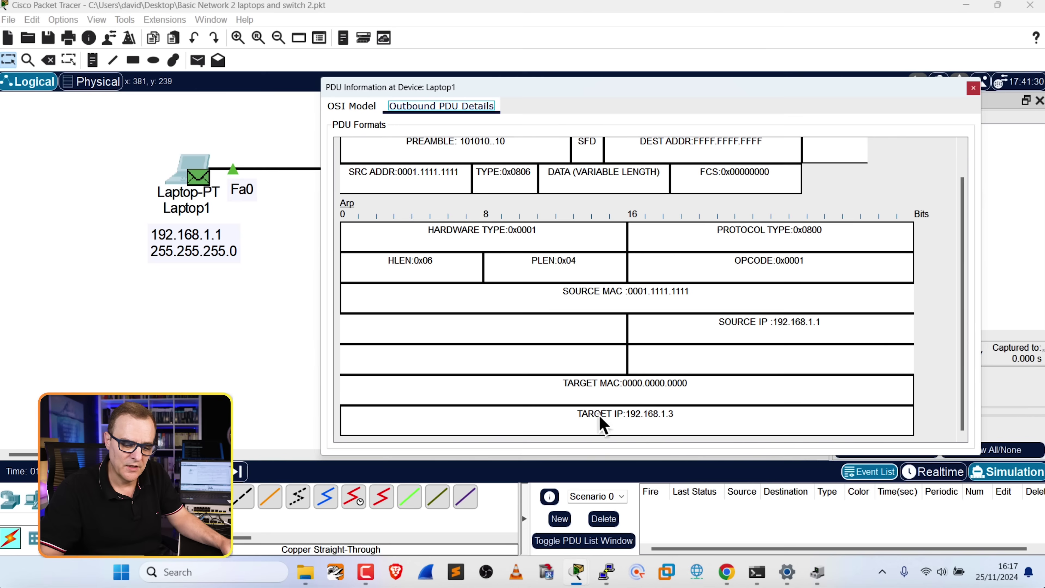
{"action": "left_click_drag", "start_coordinate": [577, 415], "coordinate": [678, 418]}
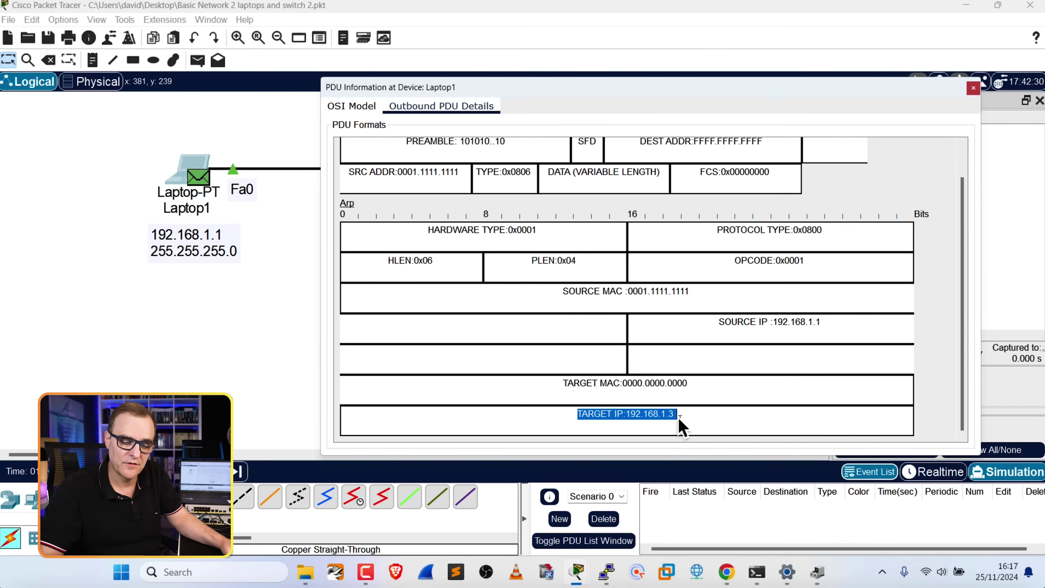
{"action": "left_click_drag", "start_coordinate": [564, 384], "coordinate": [695, 392]}
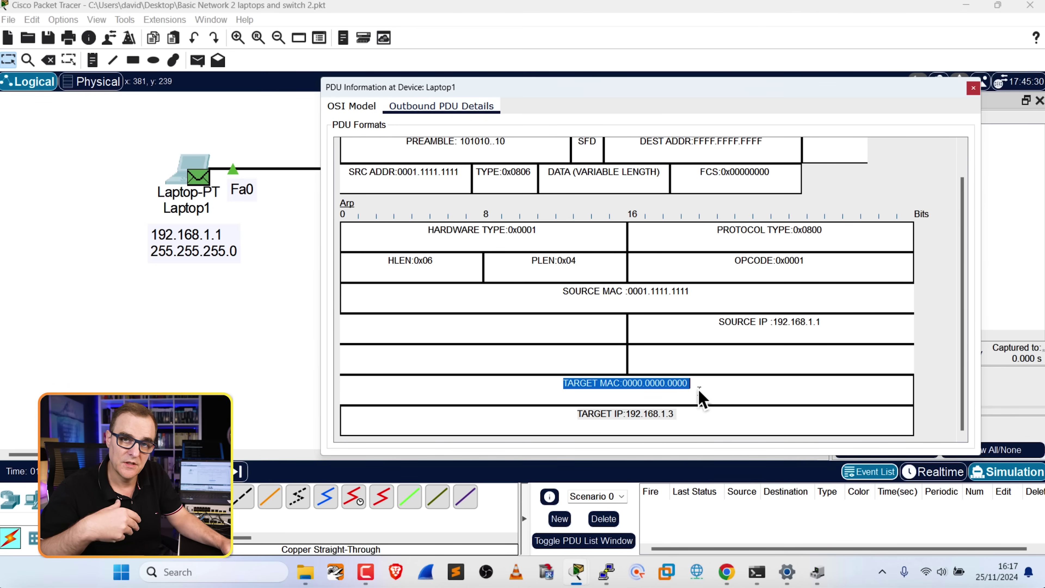
{"action": "left_click_drag", "start_coordinate": [718, 325], "coordinate": [886, 333]}
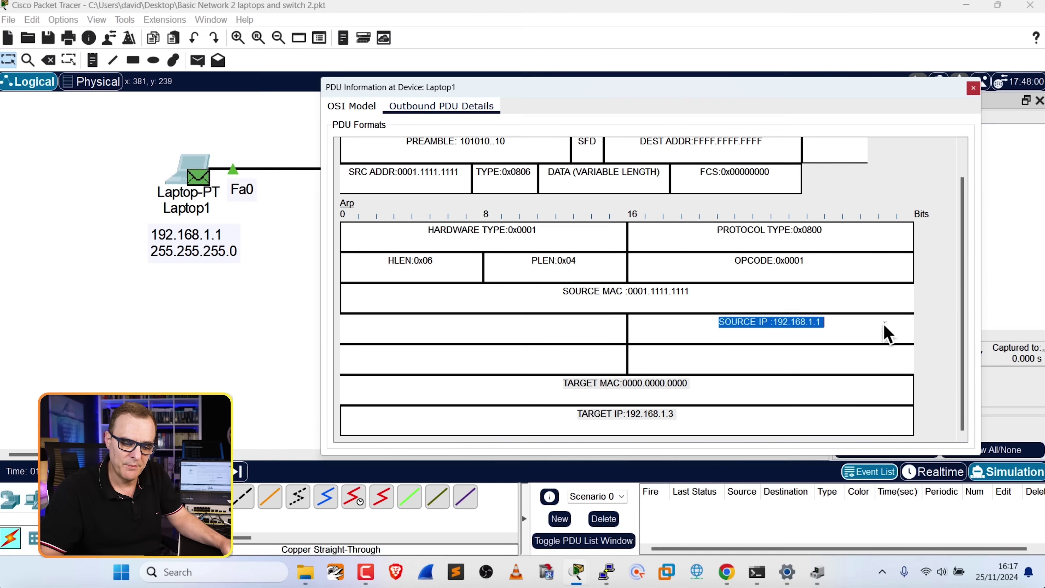
{"action": "left_click_drag", "start_coordinate": [569, 293], "coordinate": [720, 293]}
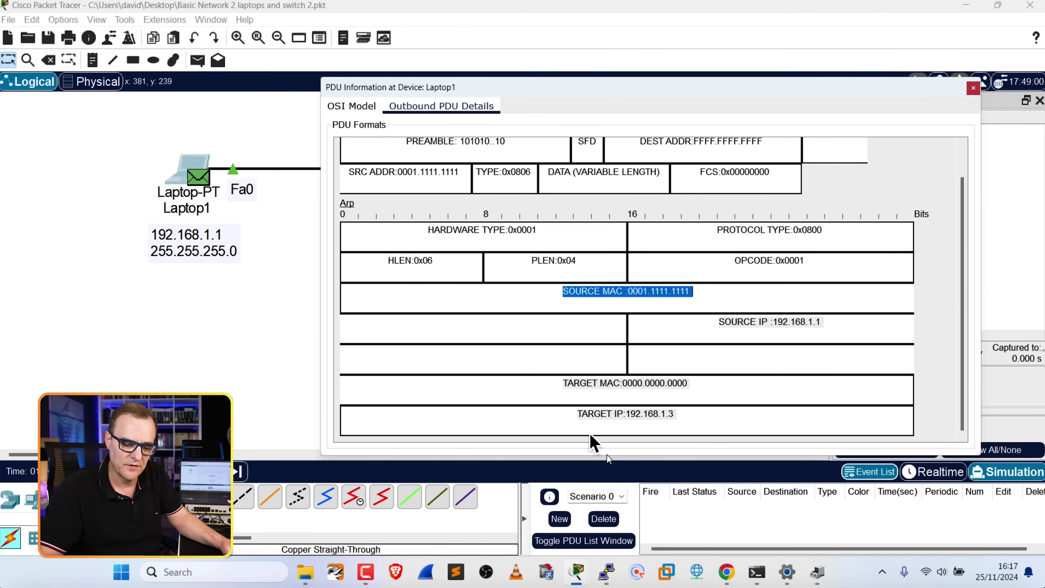
{"action": "left_click", "coordinate": [577, 414]}
{"action": "left_click_drag", "start_coordinate": [578, 411], "coordinate": [742, 417]}
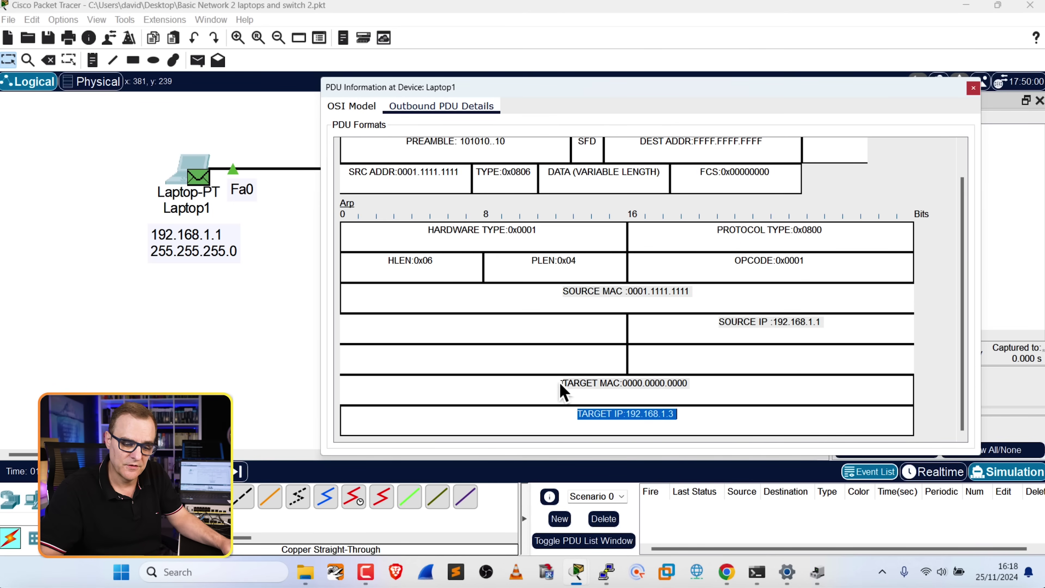
{"action": "left_click_drag", "start_coordinate": [561, 384], "coordinate": [726, 383]}
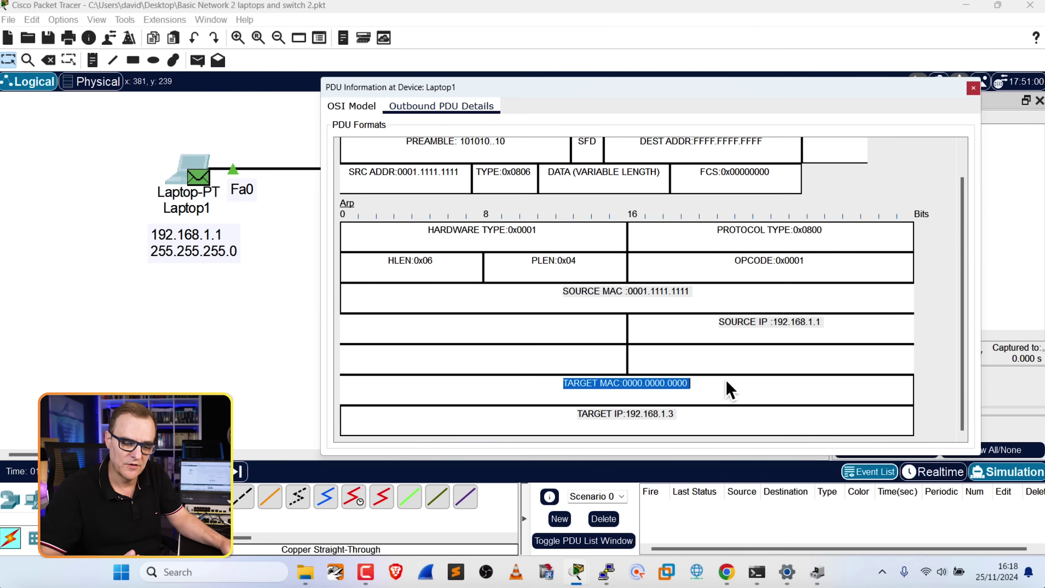
{"action": "scroll", "coordinate": [724, 329], "scroll_direction": "up", "scroll_amount": 2}
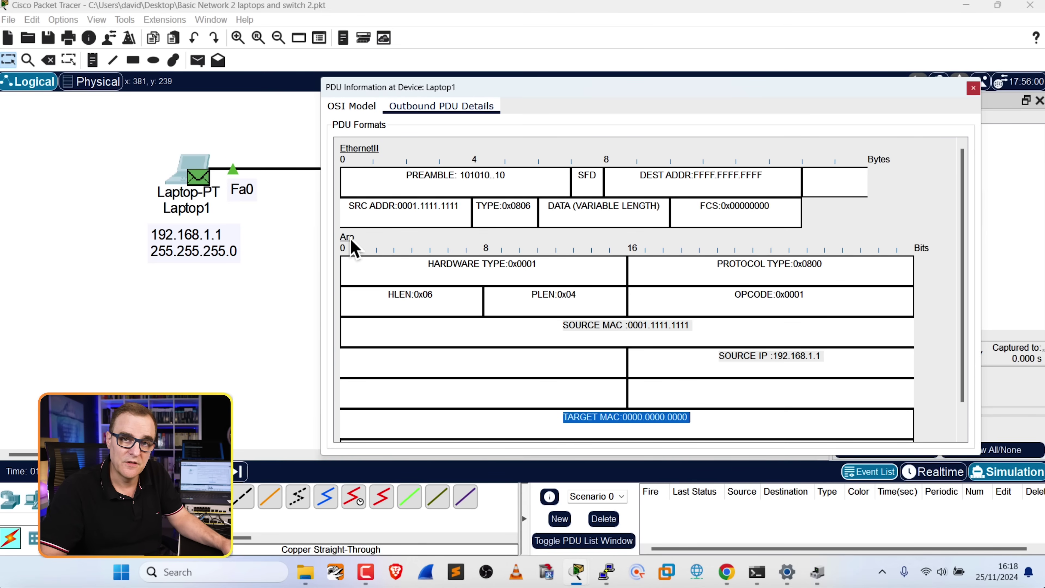
{"action": "left_click", "coordinate": [973, 88]}
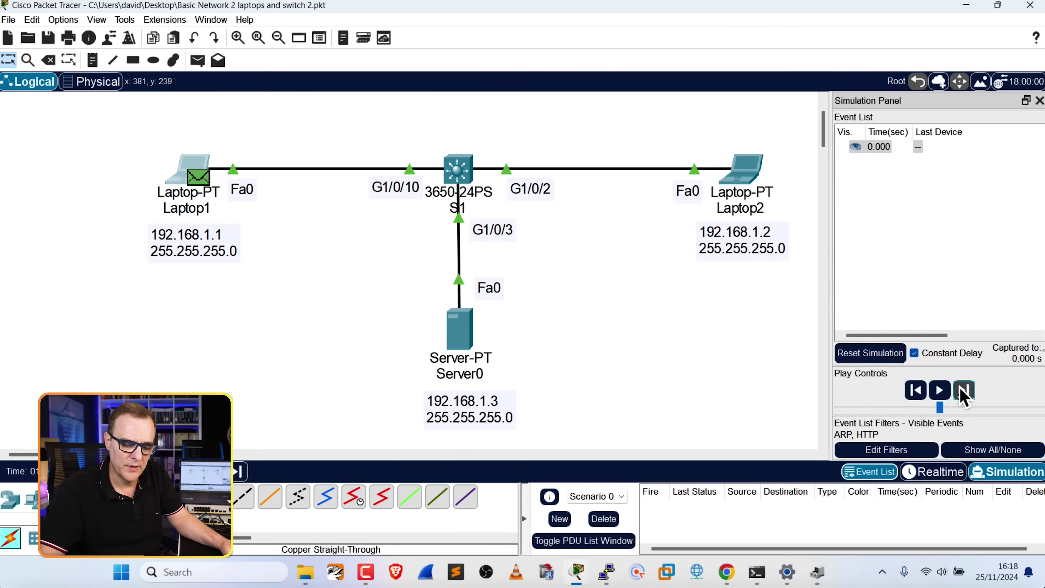
Forward the simulation one step and confirm S1's inbound ARP PDU targets FFFF.FFFF.FFFF.
{"action": "left_click", "coordinate": [962, 393]}
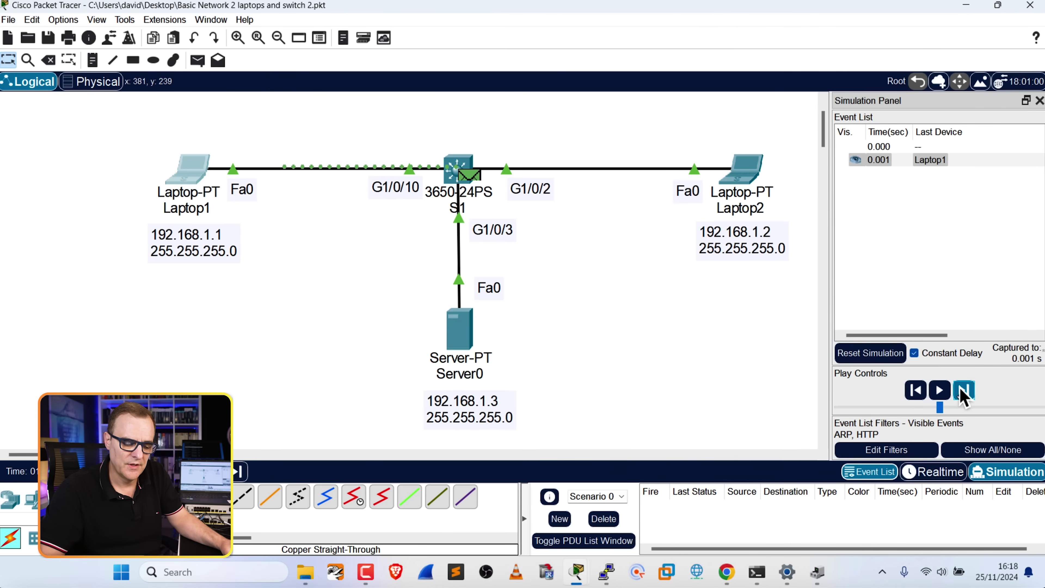
{"action": "left_click", "coordinate": [469, 175]}
{"action": "left_click", "coordinate": [413, 102]}
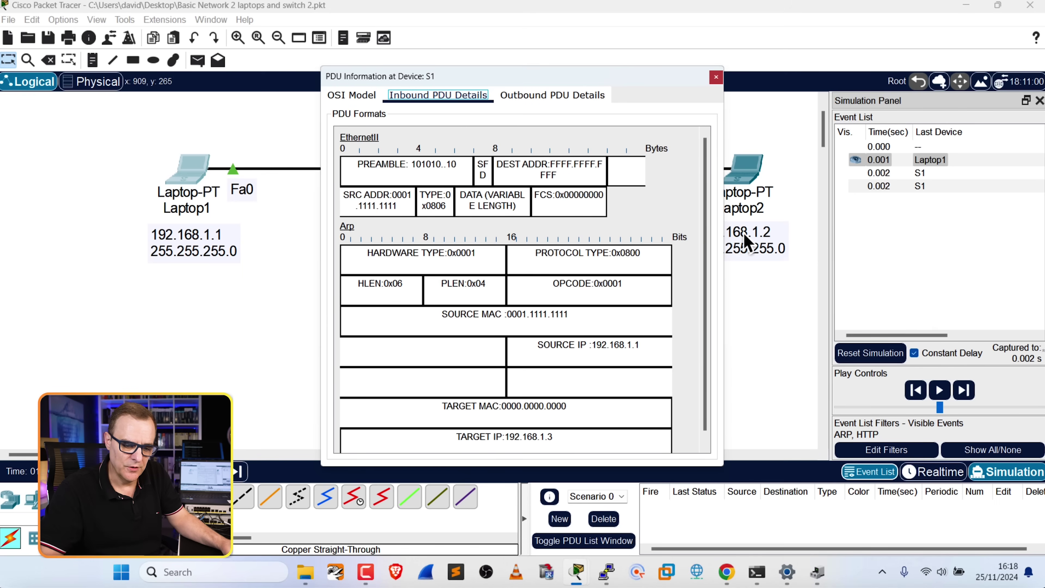
{"action": "left_click_drag", "start_coordinate": [678, 163], "coordinate": [744, 164]}
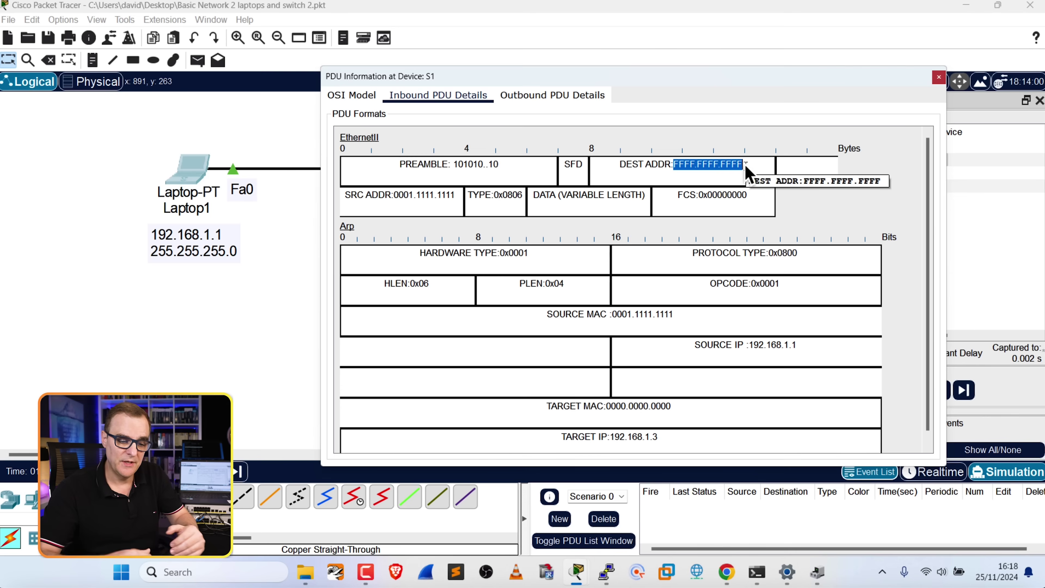
{"action": "left_click", "coordinate": [938, 77]}
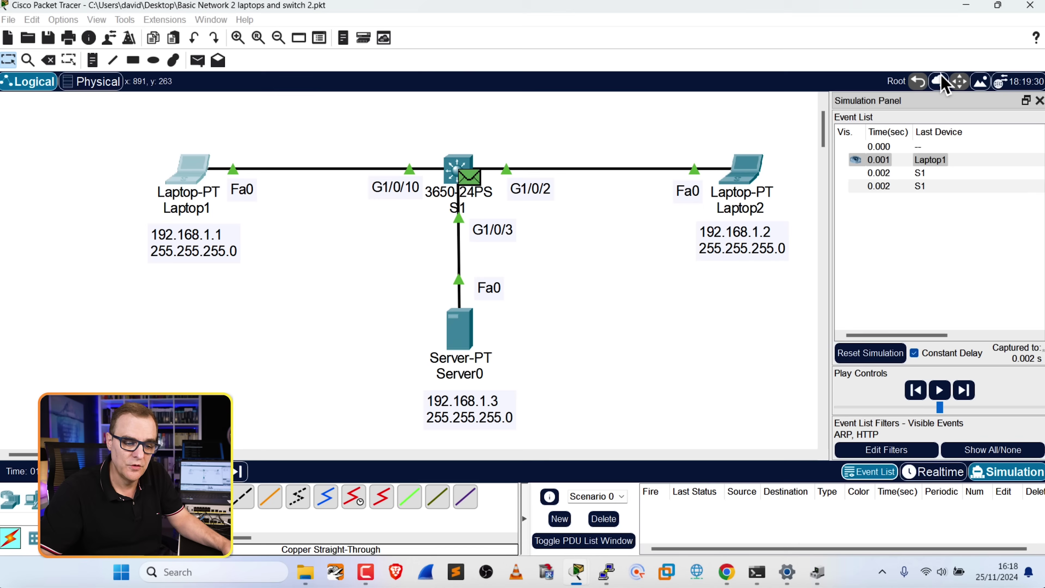